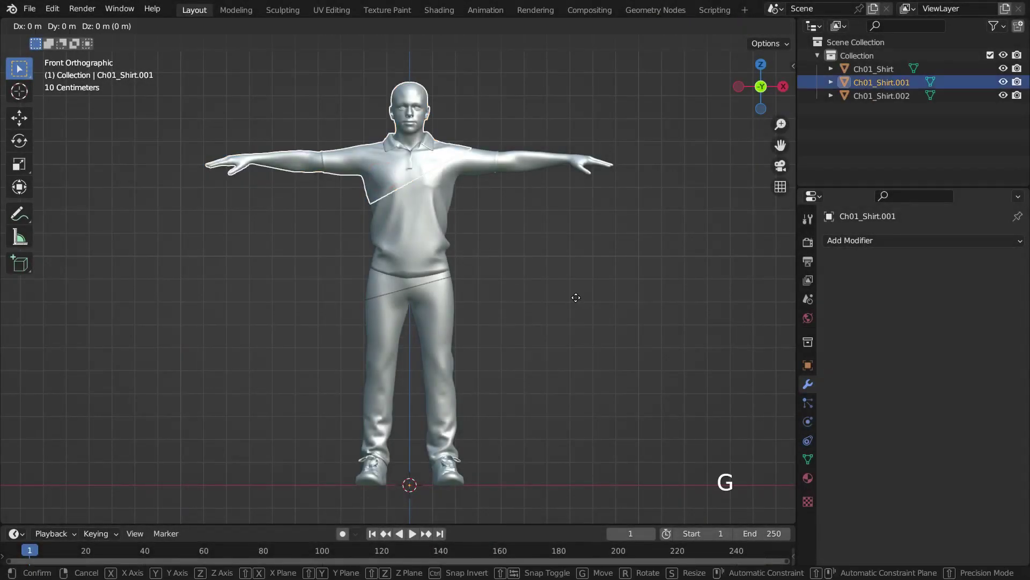
Move the upper piece left and the legs piece right along X, then orbit to view the split.
key(x)
click(491, 326)
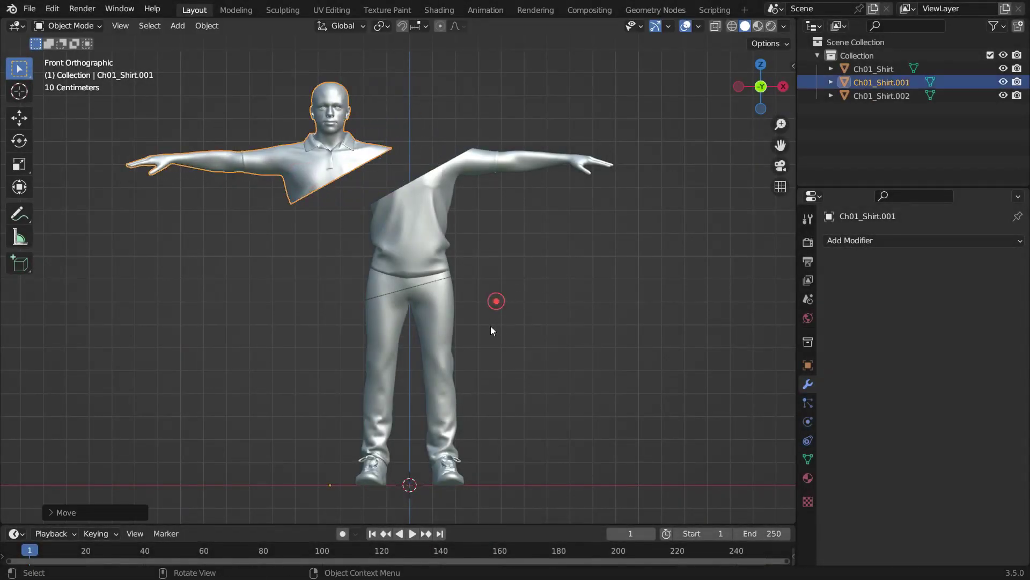
click(445, 319)
key(g)
key(x)
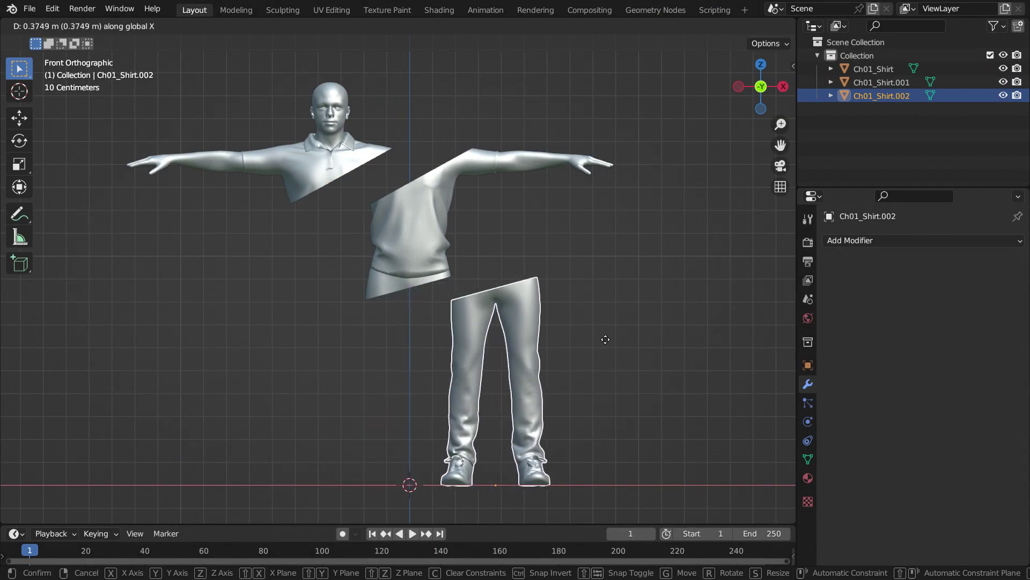
click(621, 337)
click(542, 227)
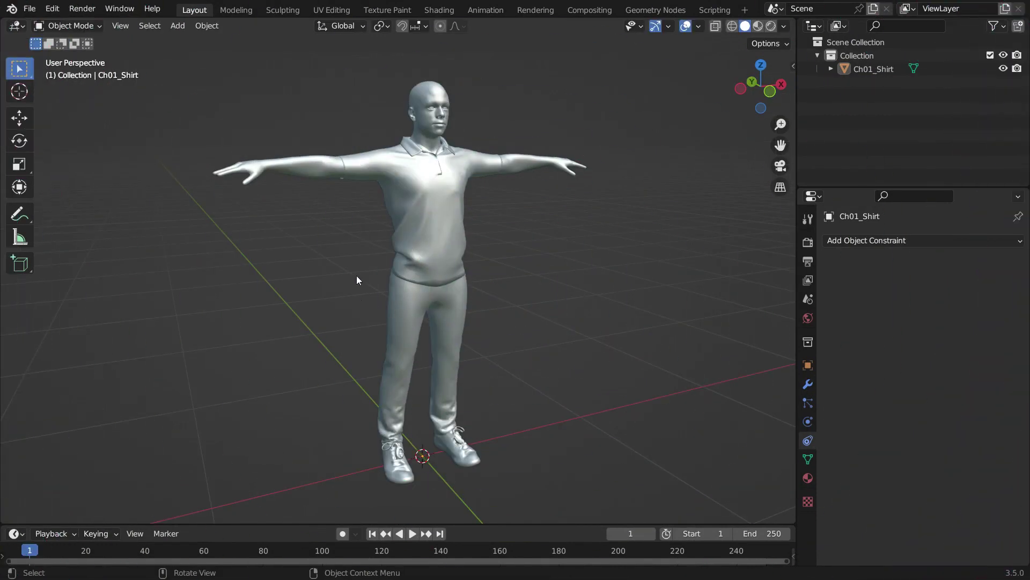
mouse_move(358, 279)
middle_down()
mouse_move(507, 274)
mouse_move(356, 277)
middle_up()
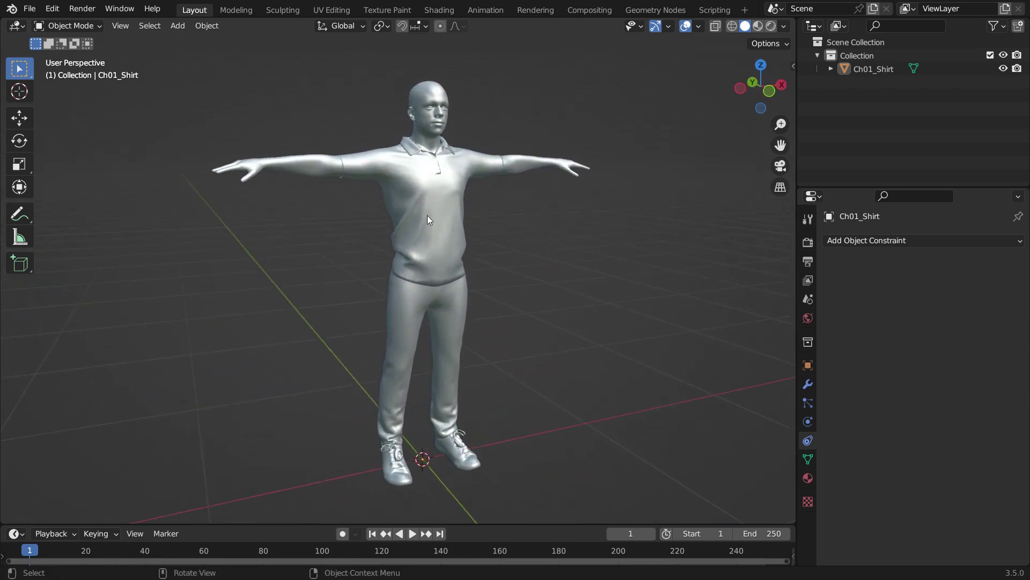
Put Ch01_Shirt into Edit Mode and pick Bisect from the Knife tool flyout.
click(427, 215)
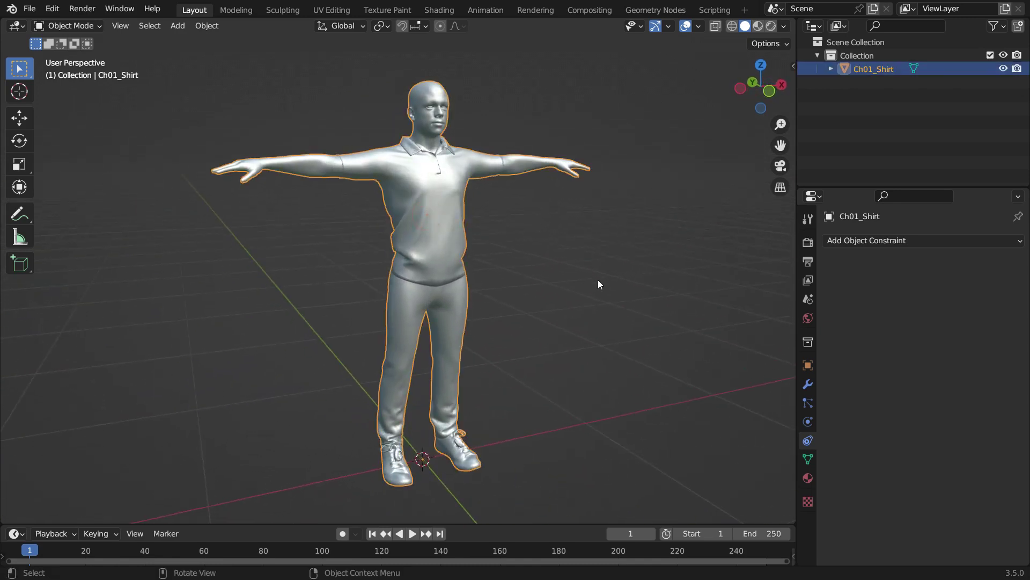
key(Tab)
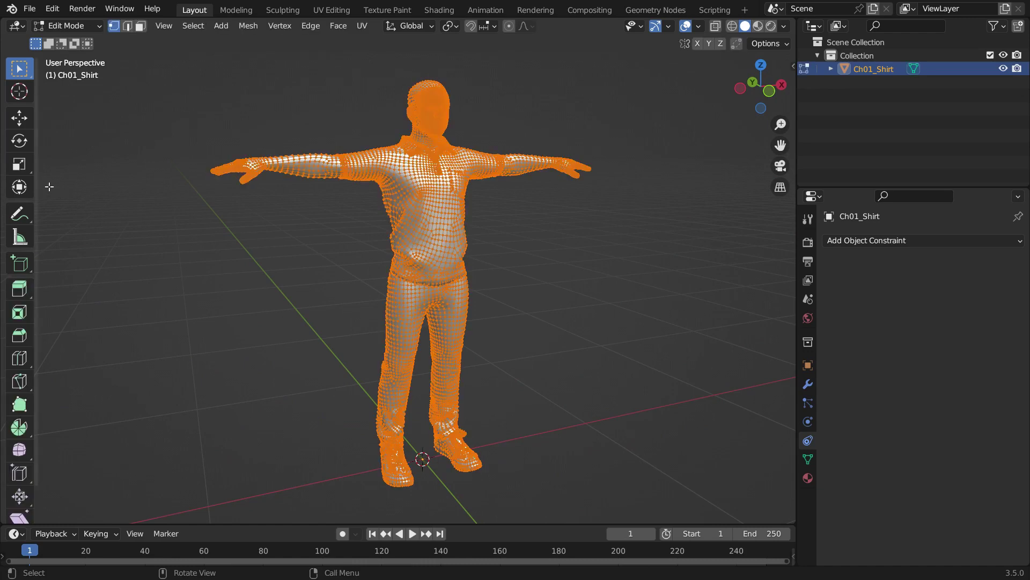
drag(34, 180, 119, 197)
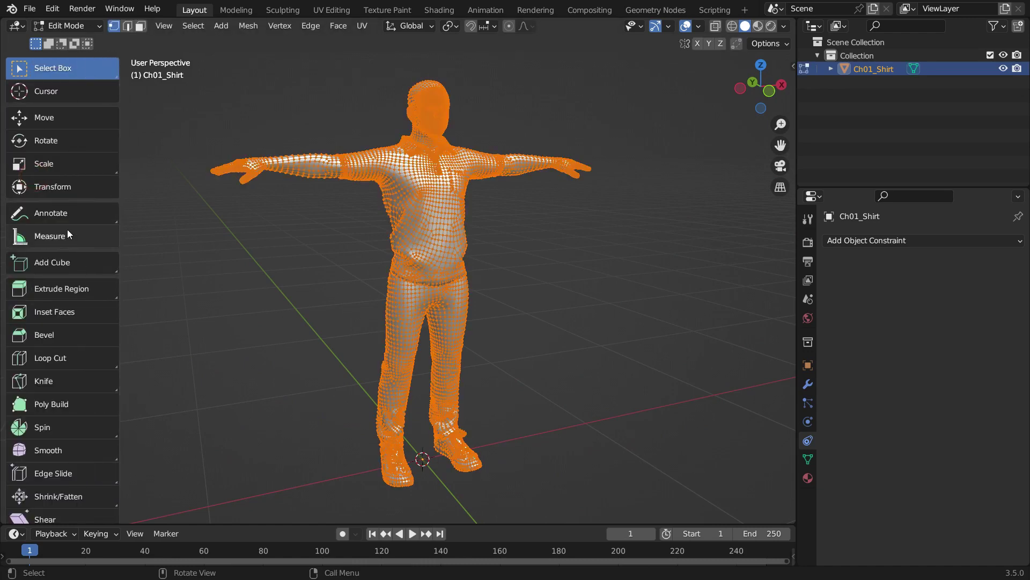
click(63, 387)
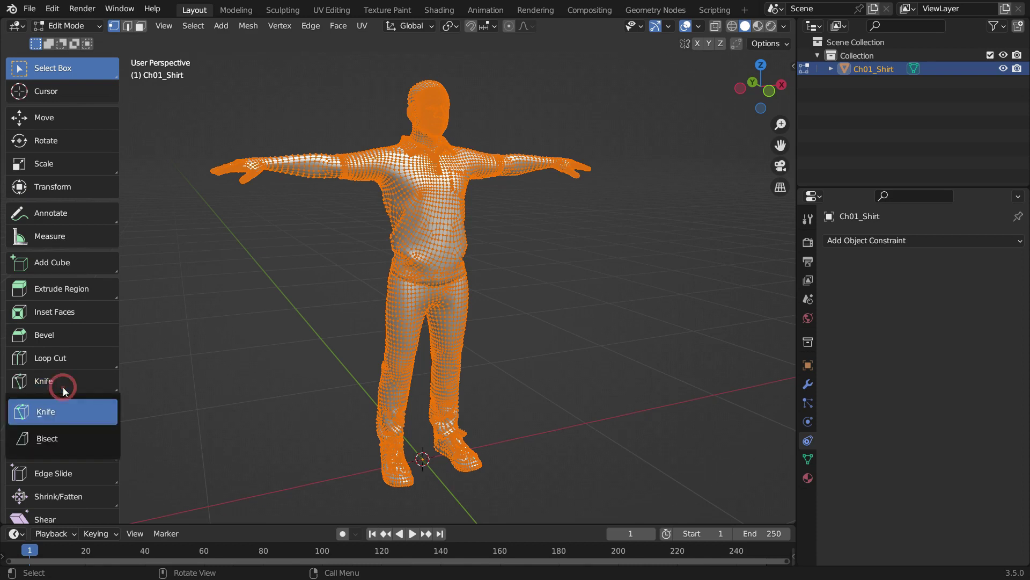
click(75, 440)
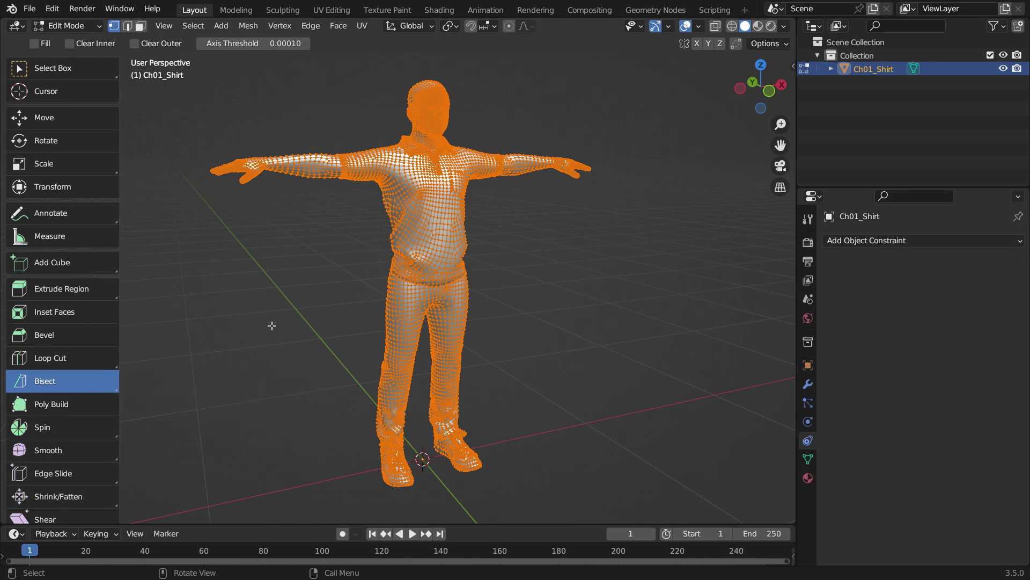
Select the whole mesh in front view and bisect it diagonally across the chest.
click(322, 296)
key(a)
key(KP_1)
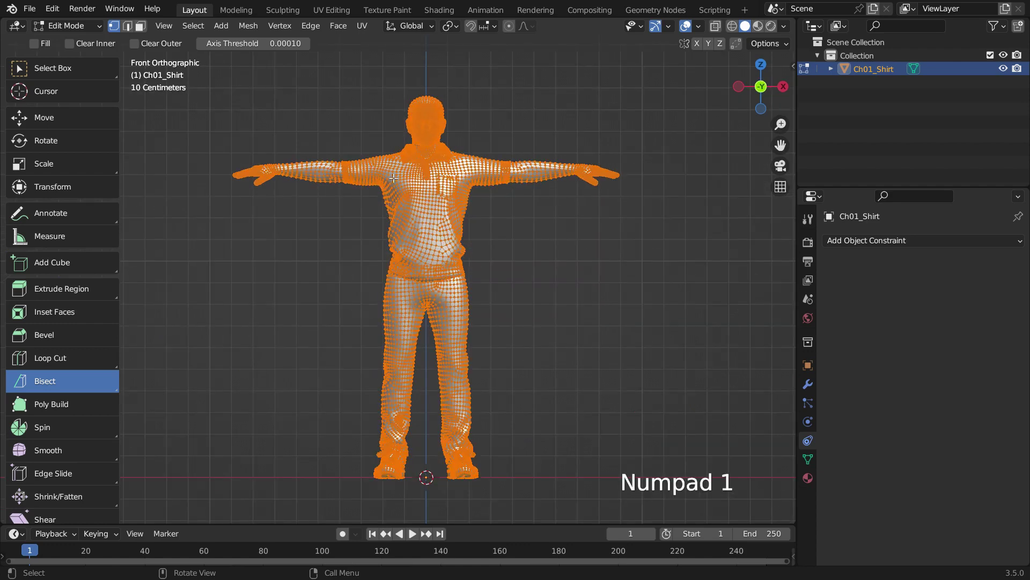
scroll(395, 174, up, 4)
drag(239, 329, 597, 139)
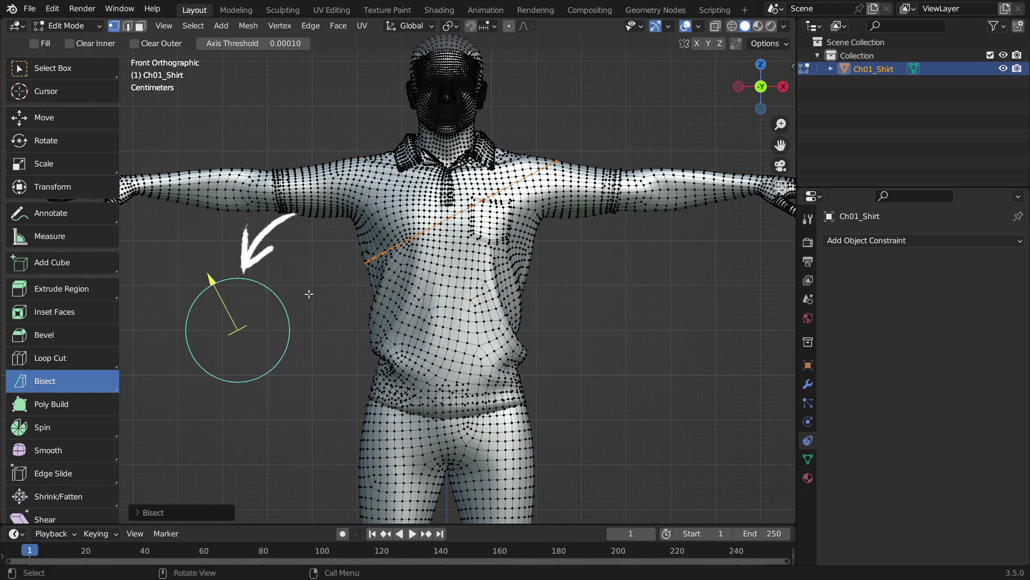
drag(278, 297, 242, 342)
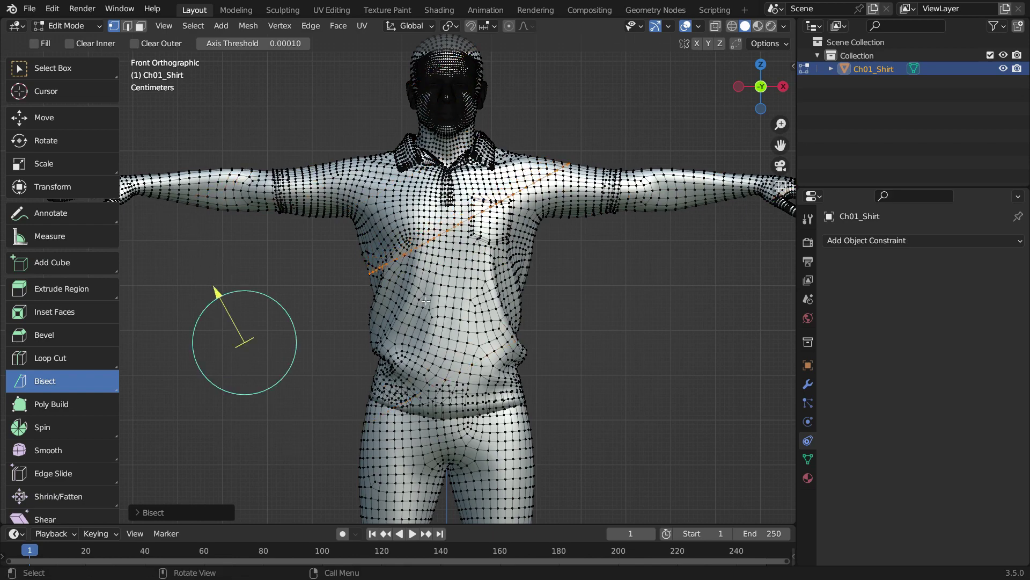
middle_drag(425, 300, 440, 319)
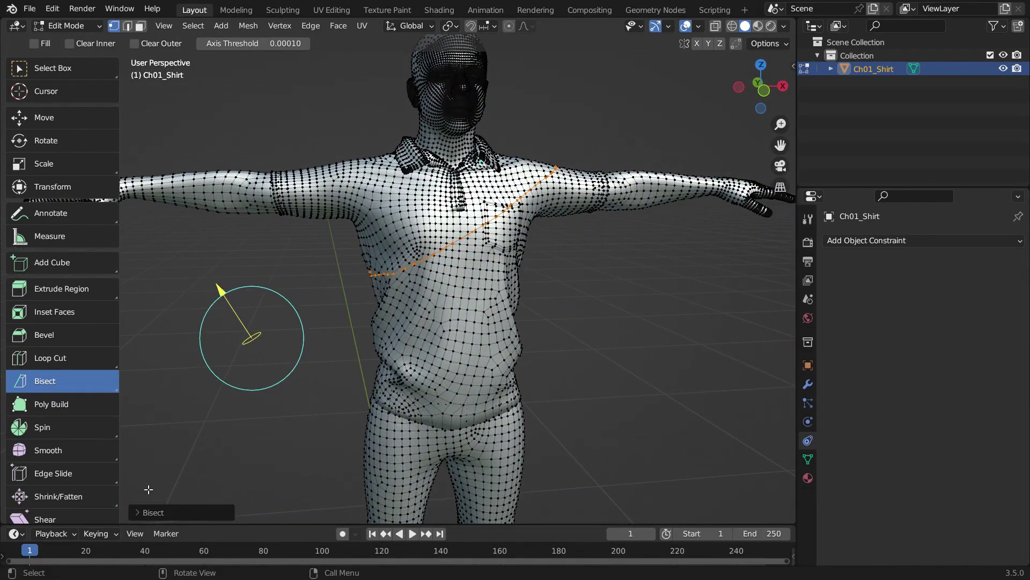
Preview the chest cut with Clear Inner and Fill turned on.
click(147, 513)
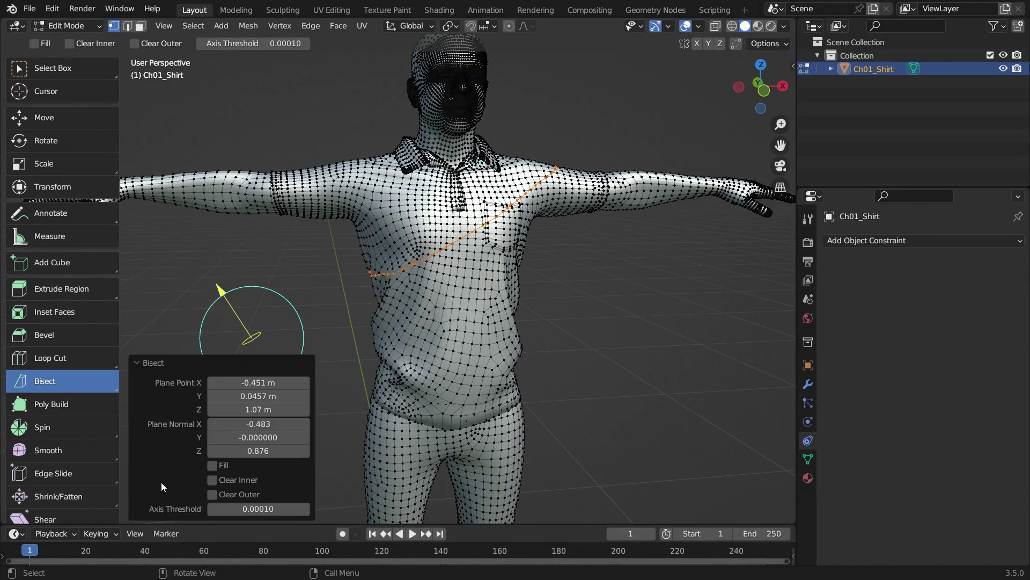
click(213, 479)
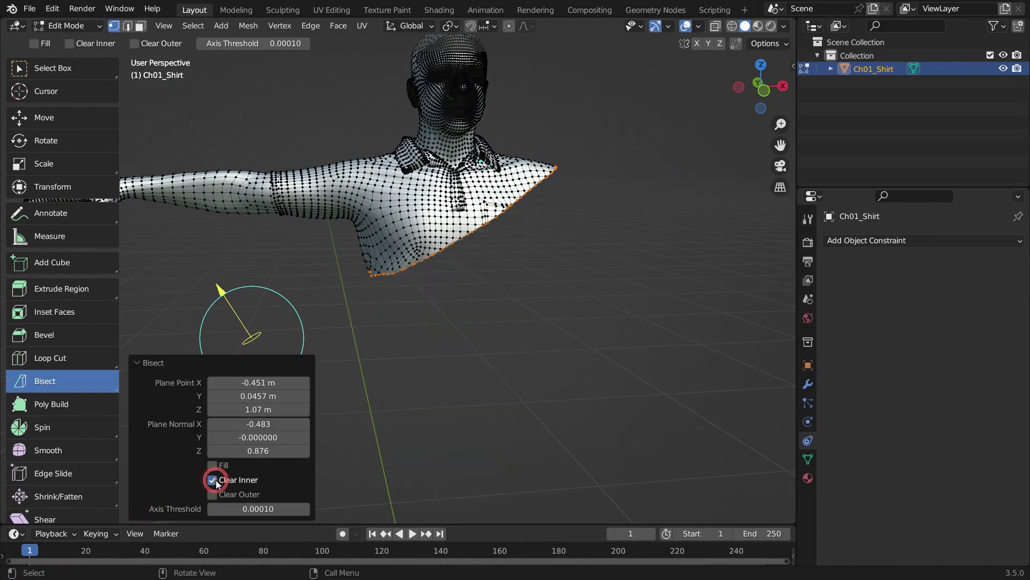
middle_drag(570, 241, 454, 185)
scroll(454, 185, up, 2)
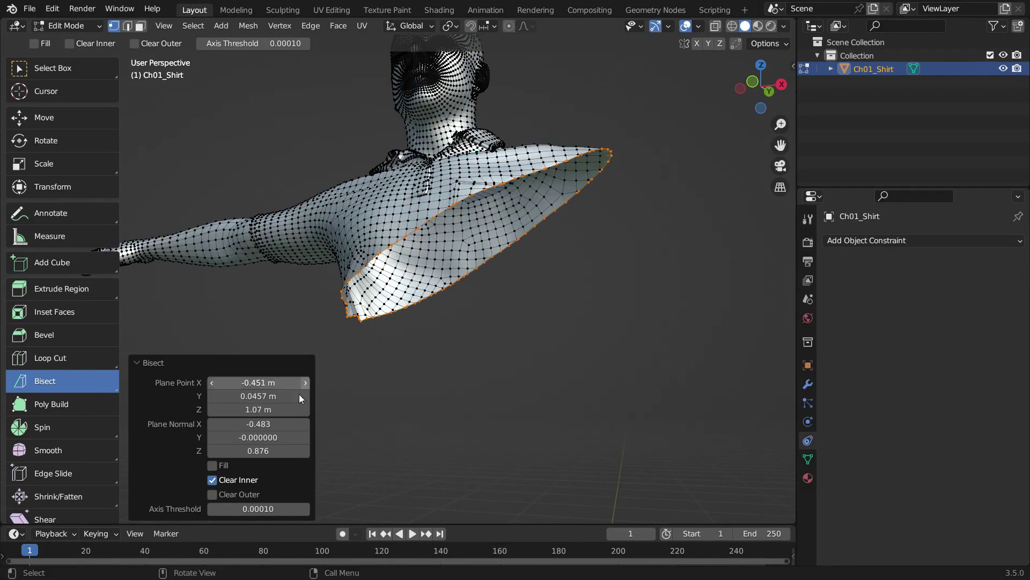
click(211, 465)
middle_drag(452, 315, 451, 266)
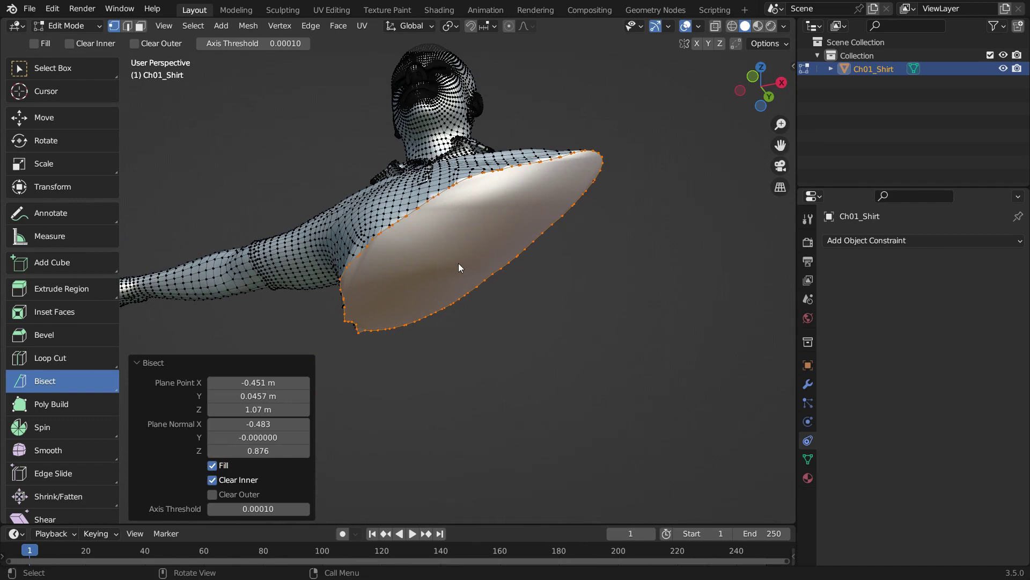
Preview Clear Outer alone, then both clears, then switch Fill and Clear Inner off.
click(212, 480)
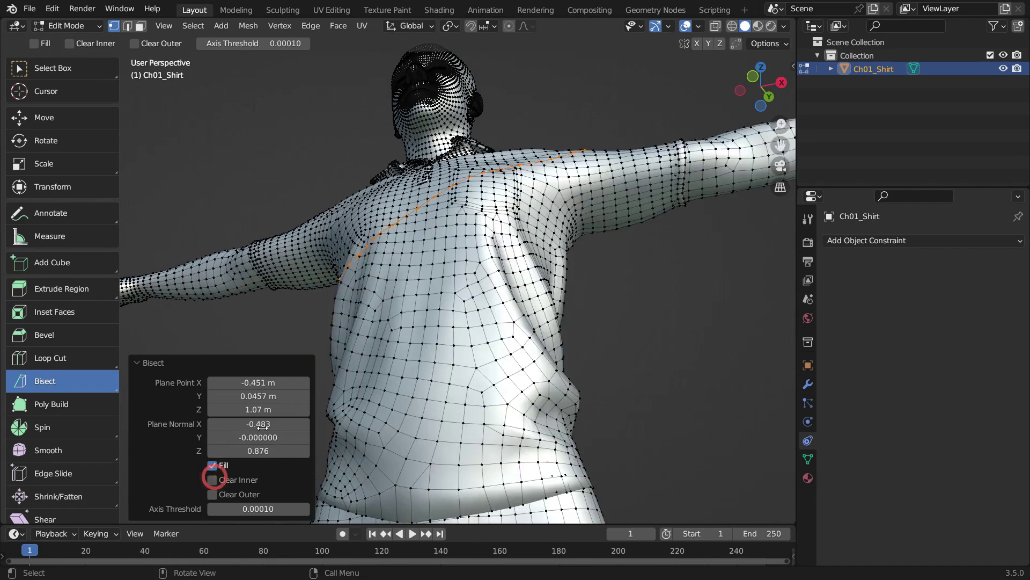
middle_drag(415, 358, 406, 380)
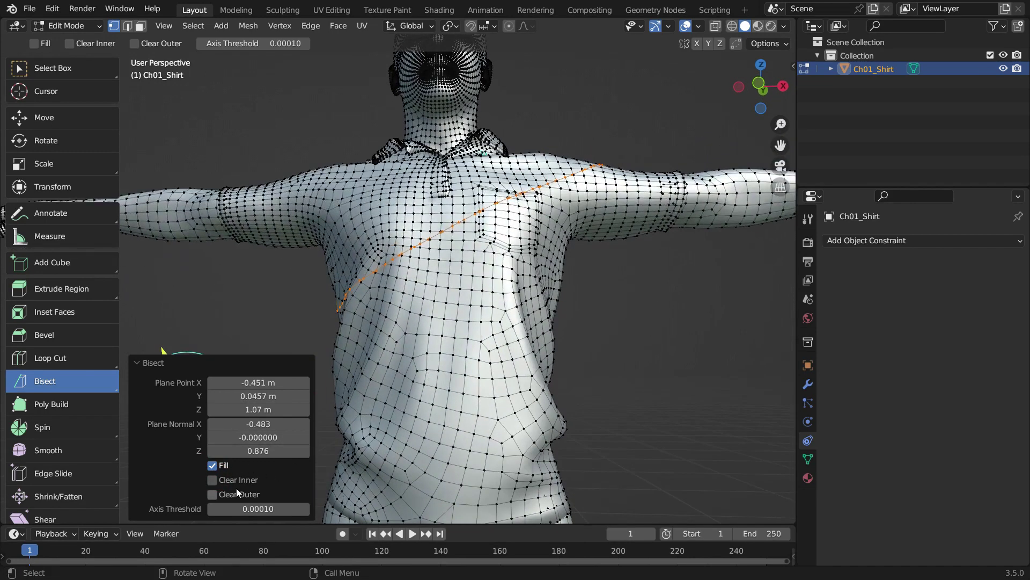
click(213, 494)
middle_drag(461, 309, 485, 332)
middle_drag(494, 237, 492, 242)
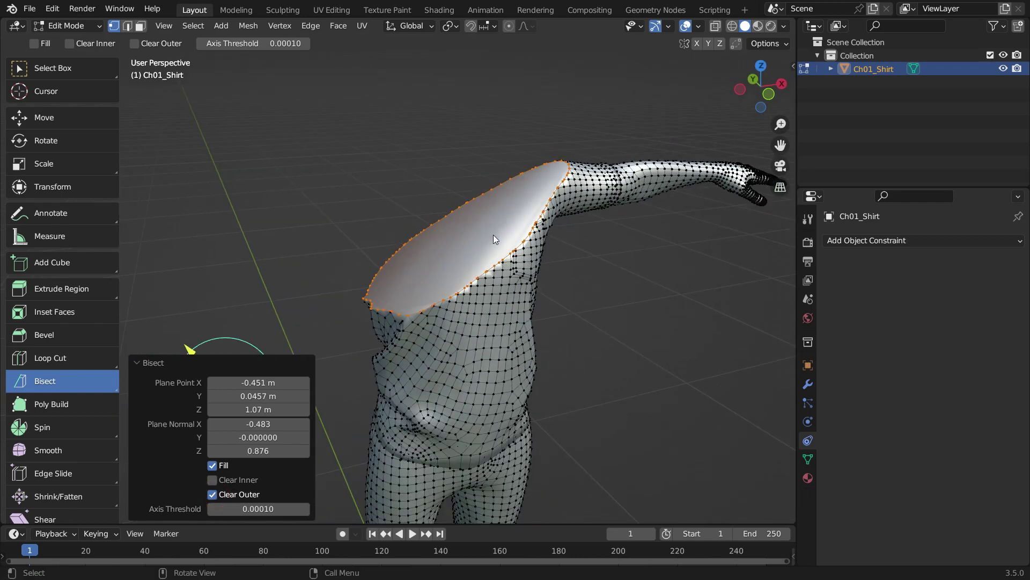
click(212, 480)
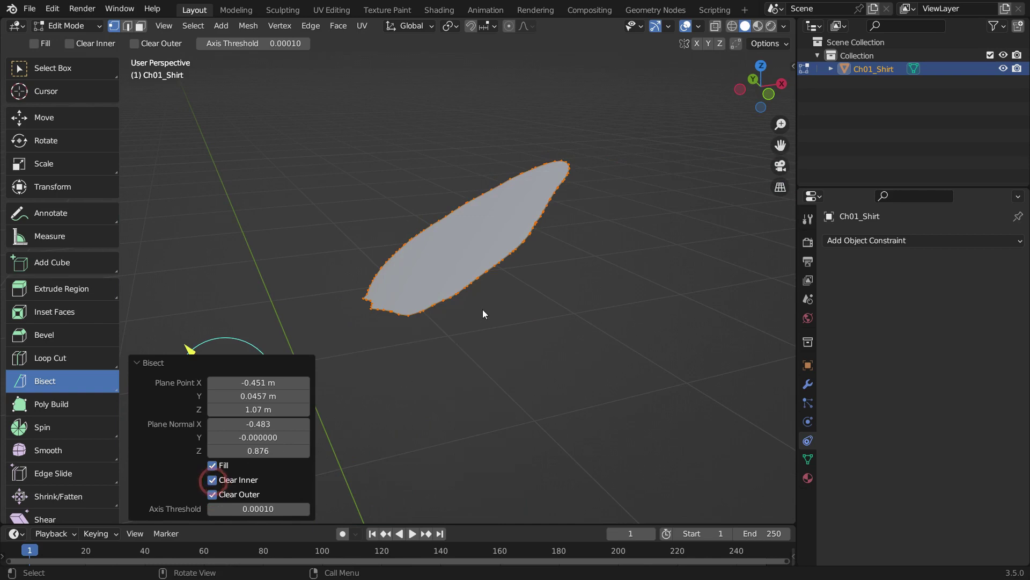
mouse_move(482, 308)
middle_down()
mouse_move(440, 352)
mouse_move(430, 291)
mouse_move(456, 248)
mouse_move(488, 278)
mouse_move(478, 299)
middle_up()
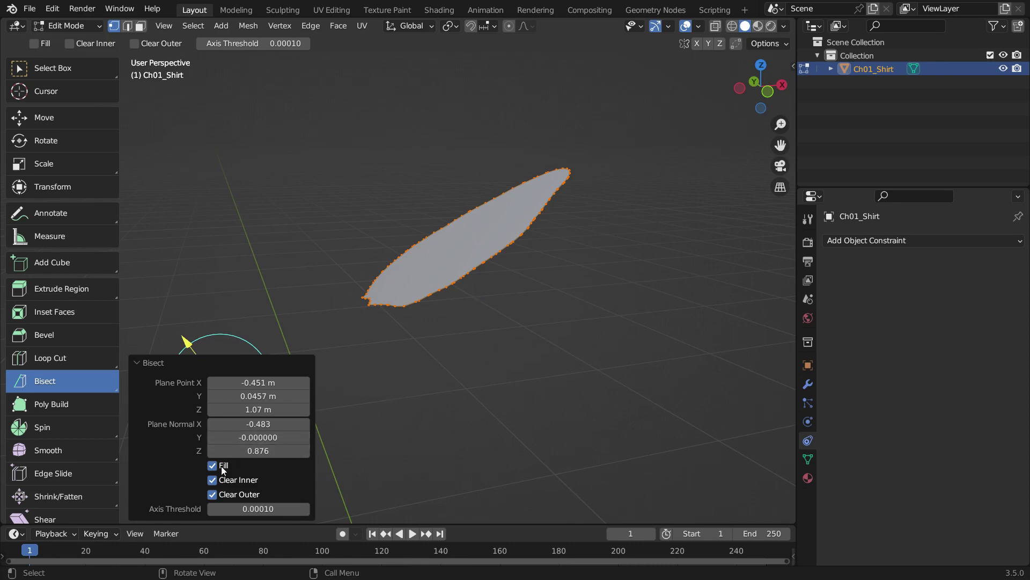
click(213, 466)
click(214, 480)
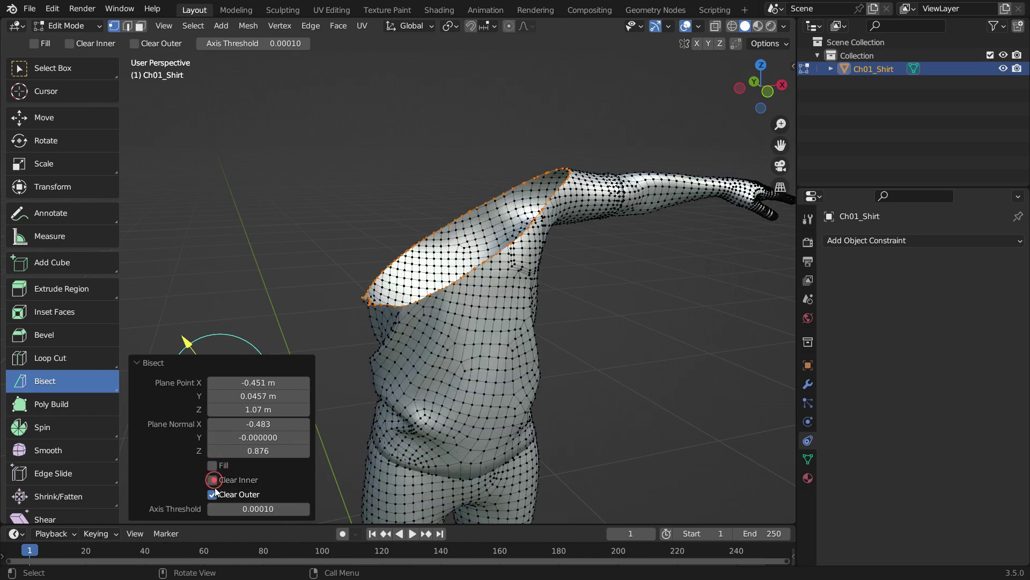
Turn off Clear Outer to restore the full mesh and deselect the cut edges.
click(214, 492)
scroll(430, 325, down, 1)
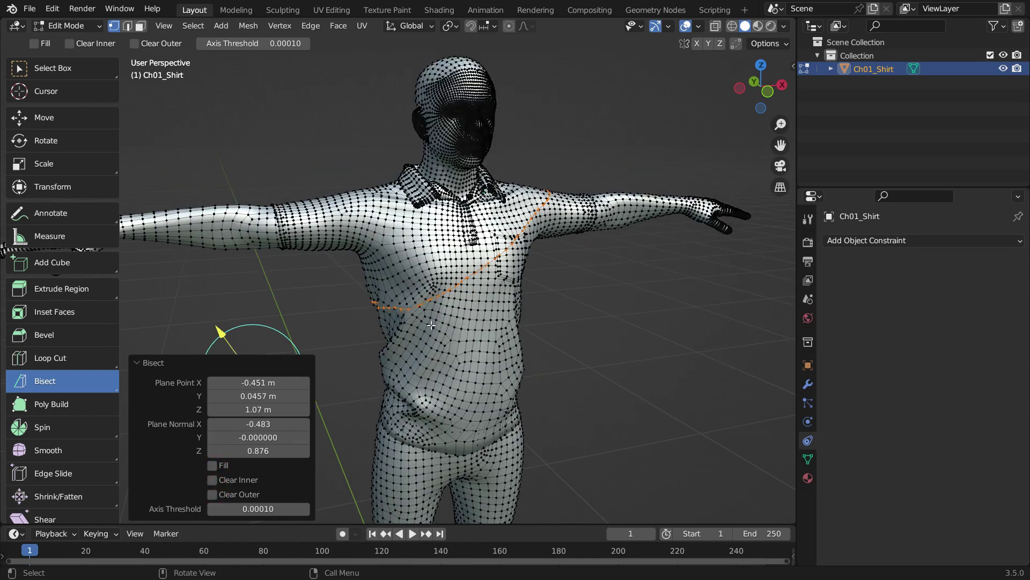
click(585, 297)
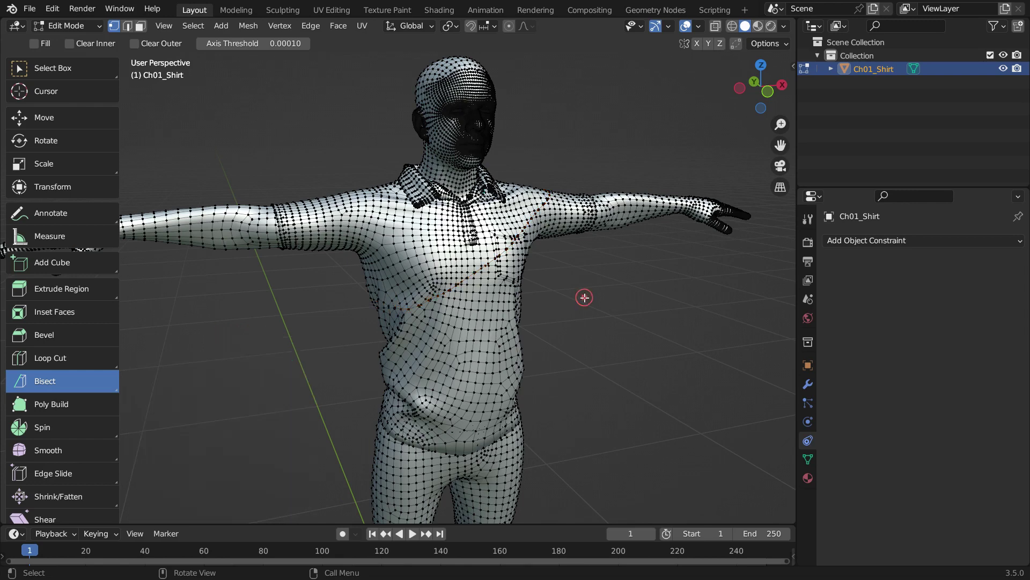
scroll(477, 277, up, 2)
scroll(478, 277, up, 1)
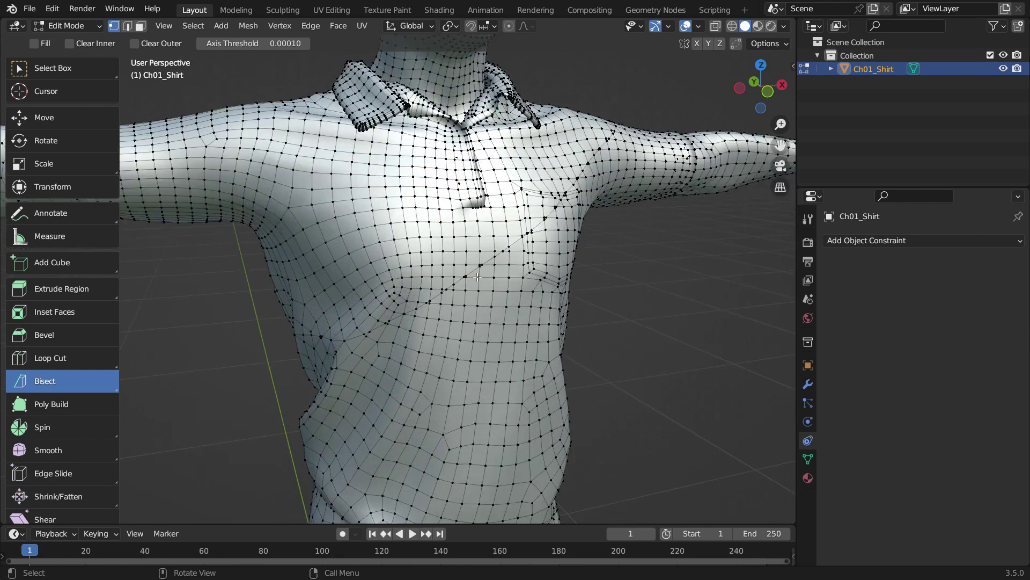
Select both edge loops of the chest cut and rip the vertices with 0 m movement.
key(alt)
alt+click(471, 270)
middle_drag(293, 359, 349, 329)
alt+shift+click(359, 364)
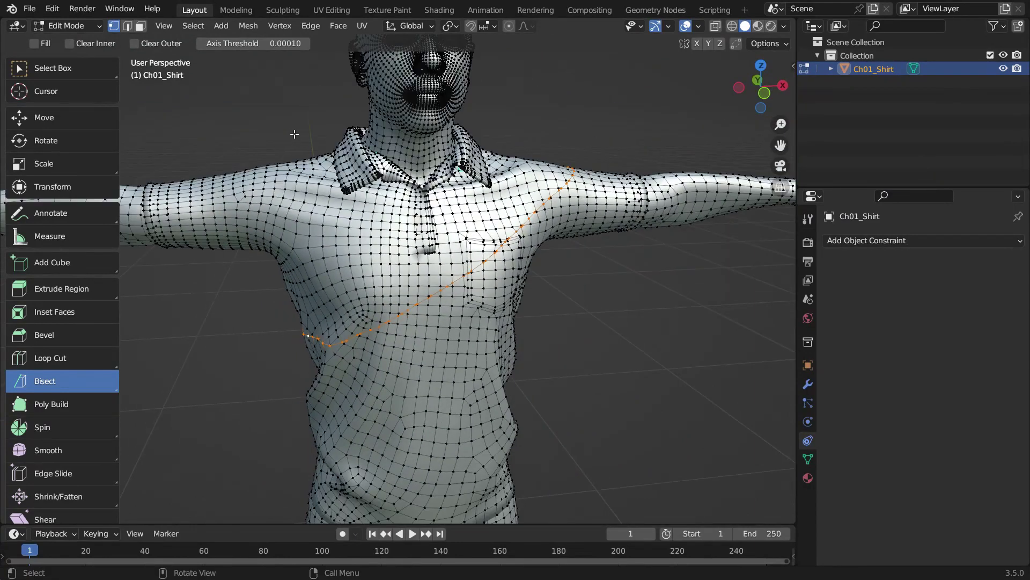
click(280, 26)
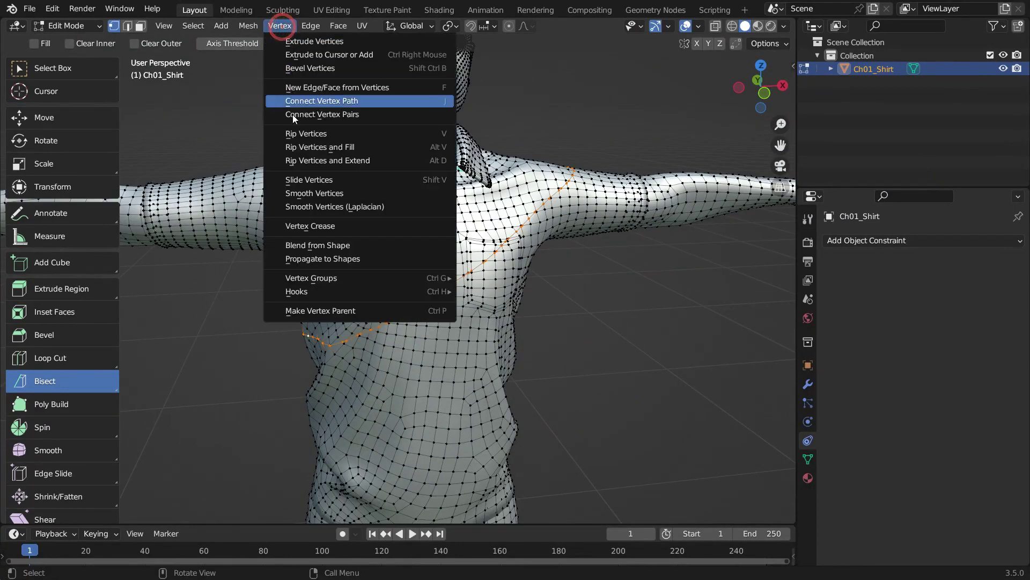
click(387, 133)
key(Return)
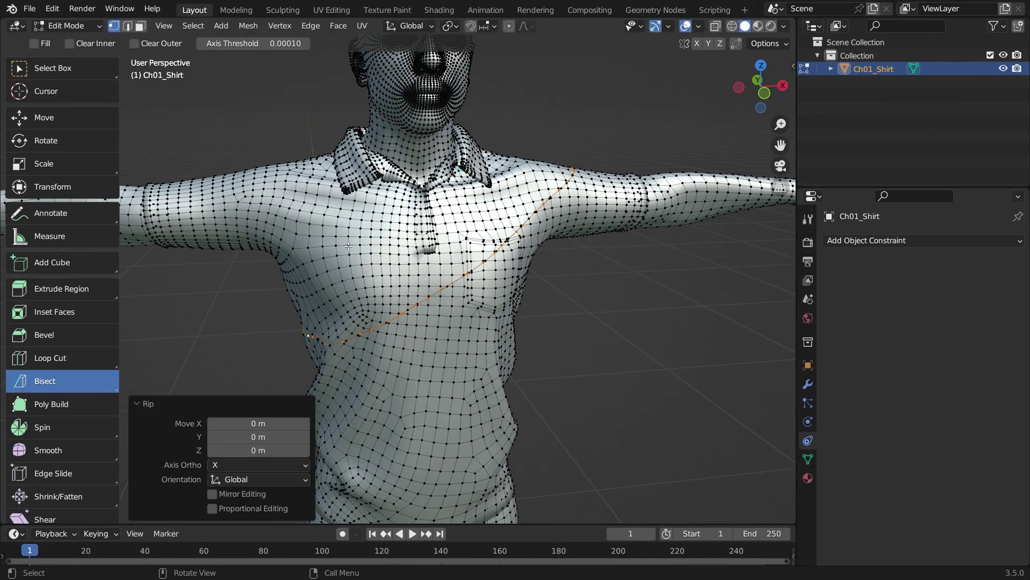
scroll(438, 288, down, 2)
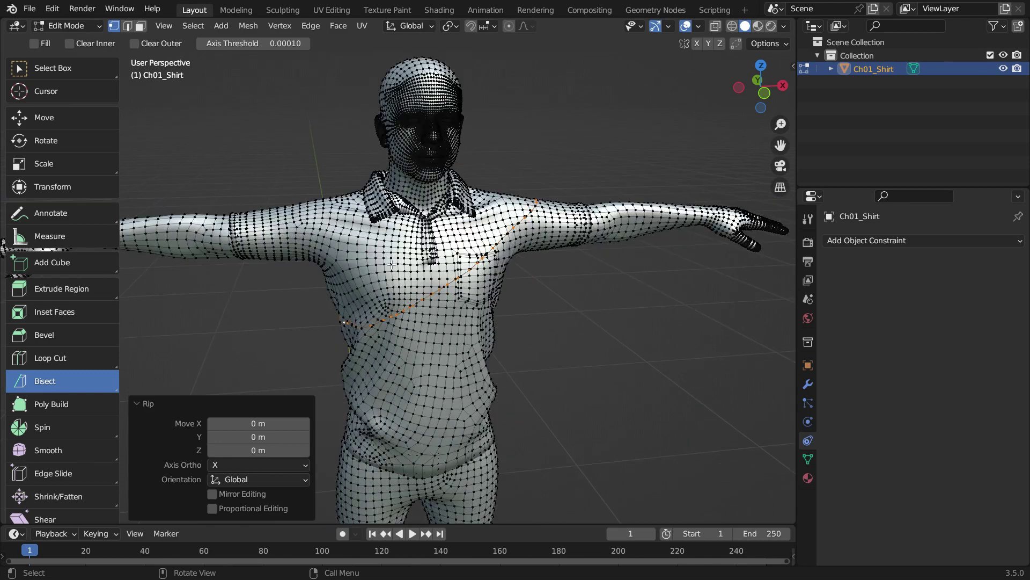
Select the loop inner-region above the diagonal chest cut.
click(193, 26)
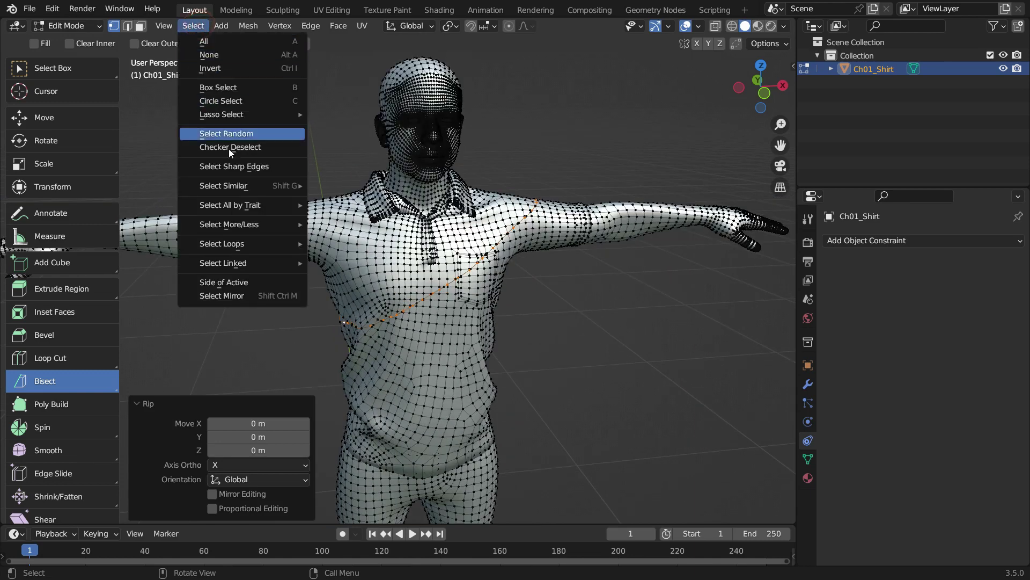
mouse_move(233, 243)
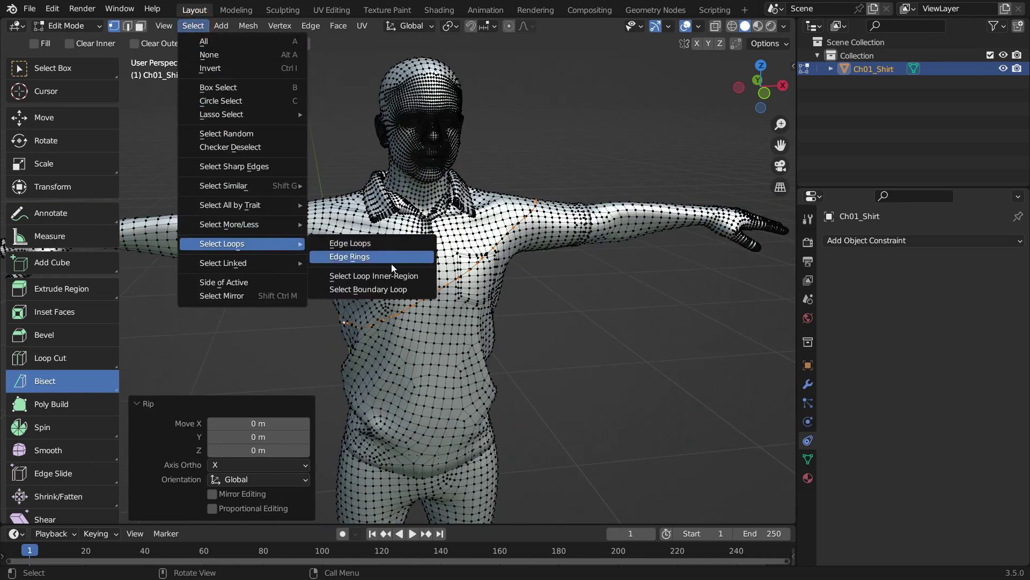
click(425, 278)
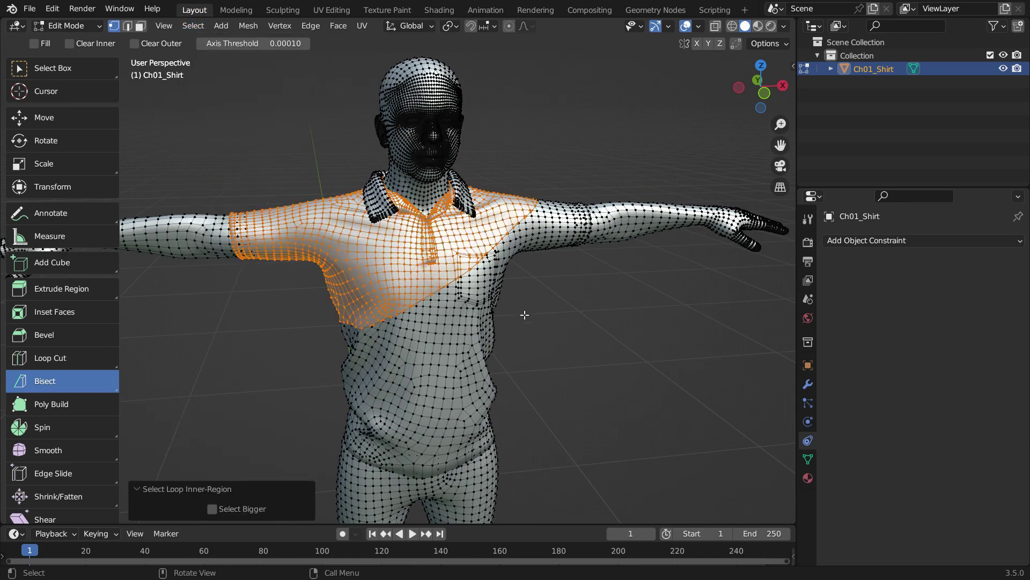
In front wireframe view, circle-select the left arm and hand to add them.
key(z)
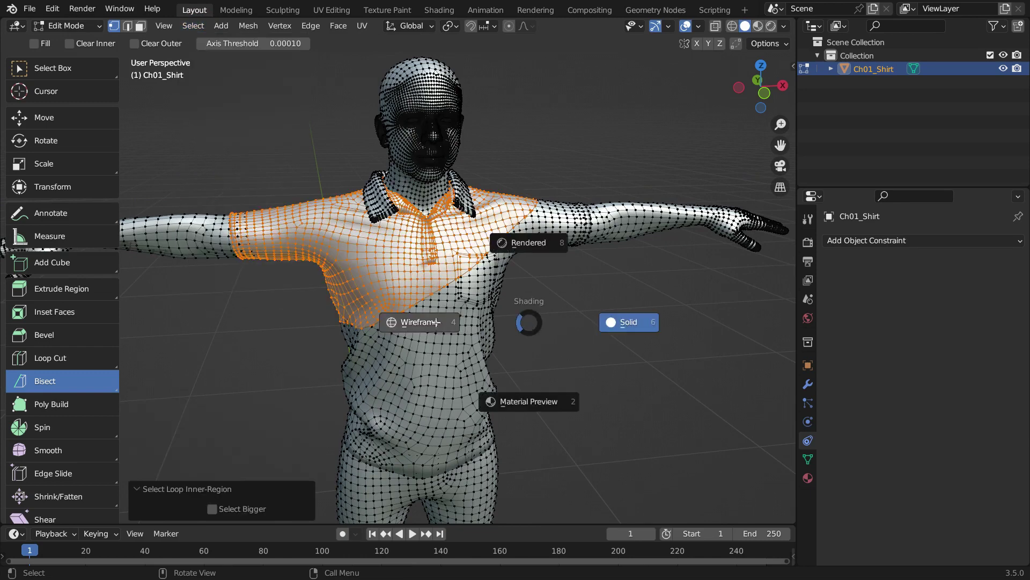
click(438, 322)
key(KP_1)
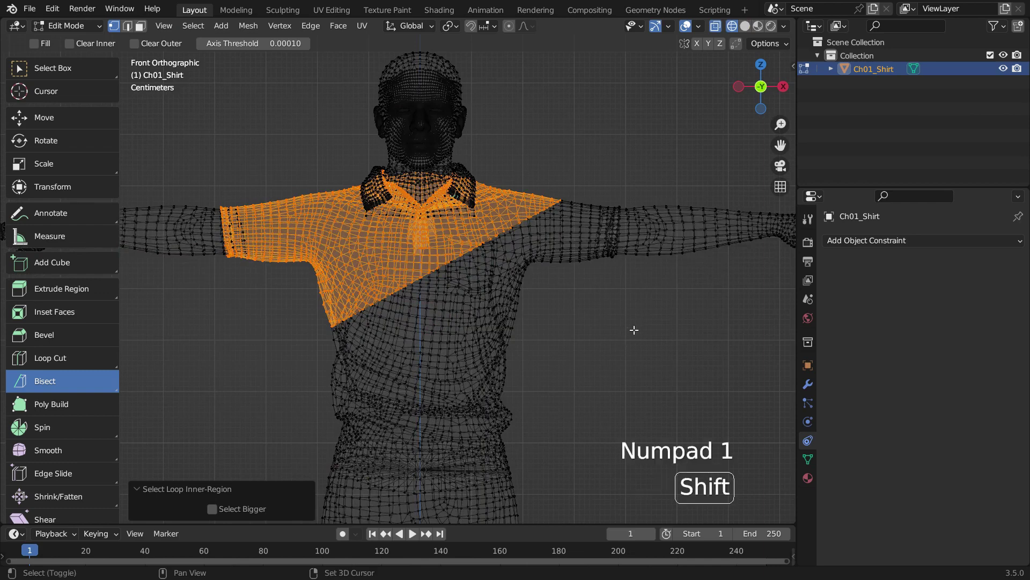
shift+middle_drag(584, 324, 651, 382)
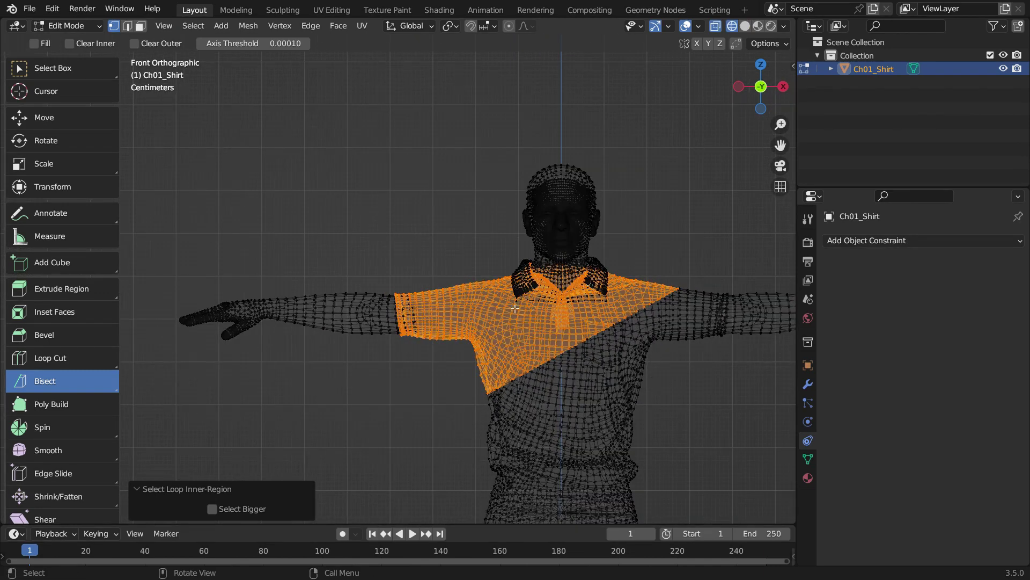
key(c)
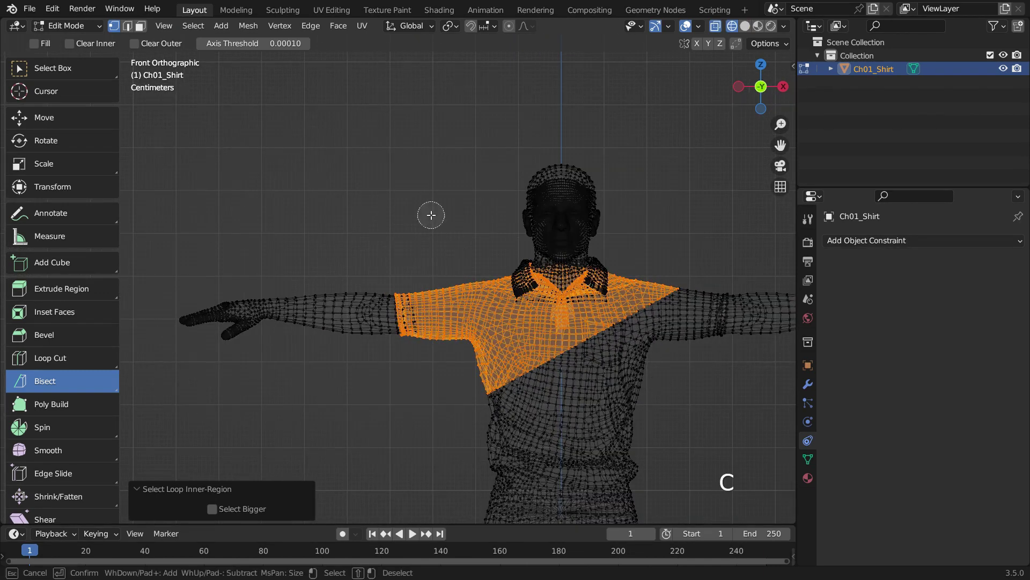
scroll(431, 216, down, 5)
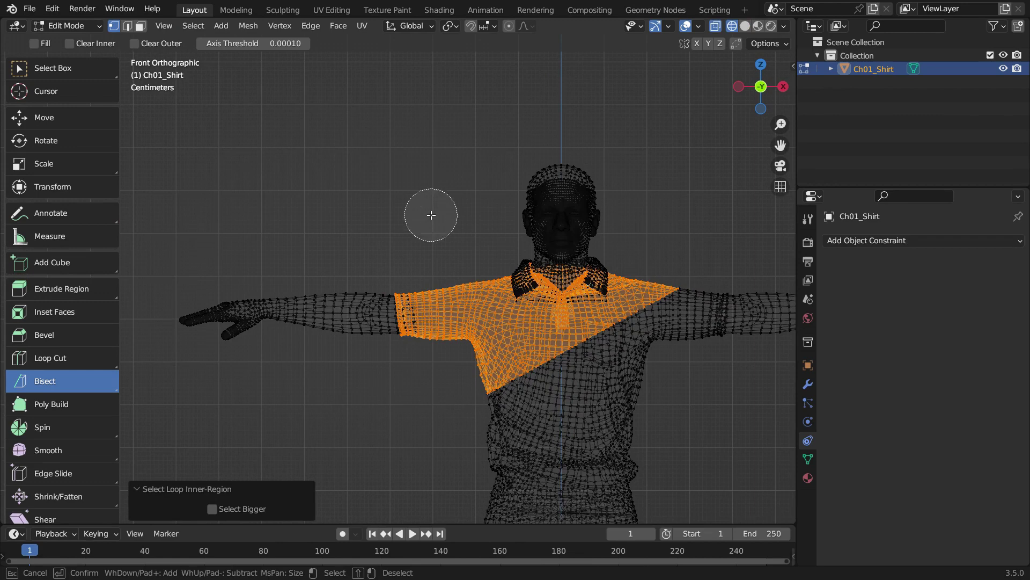
mouse_move(387, 272)
mouse_down()
mouse_move(399, 334)
mouse_move(304, 311)
mouse_move(201, 311)
mouse_move(295, 330)
mouse_move(532, 241)
mouse_move(489, 294)
mouse_move(628, 253)
mouse_move(570, 298)
mouse_move(561, 164)
mouse_move(510, 298)
mouse_up()
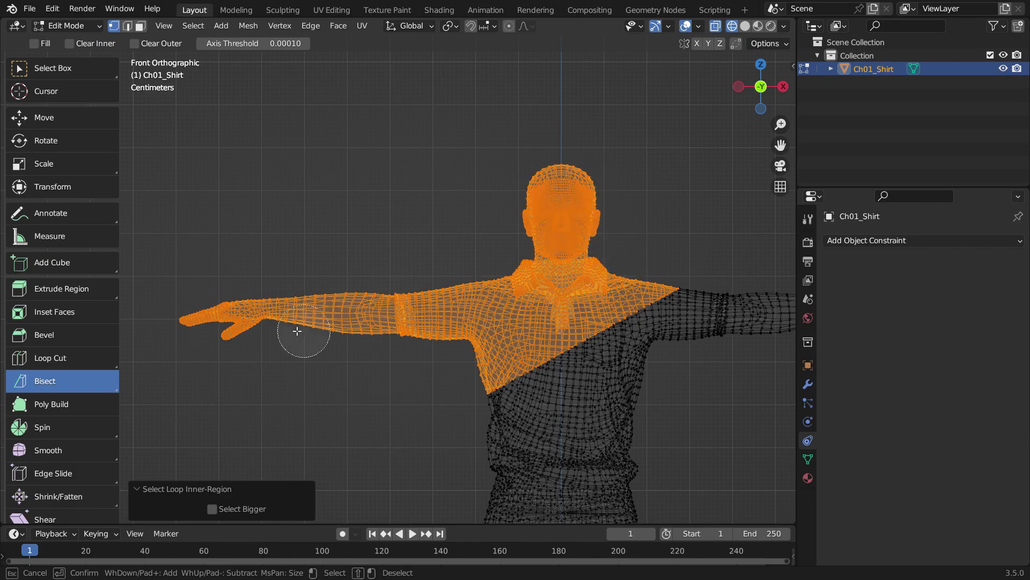
Separate the selected upper region into its own object, Ch01_Shirt.001.
key(Escape)
middle_drag(476, 273, 454, 236)
key(p)
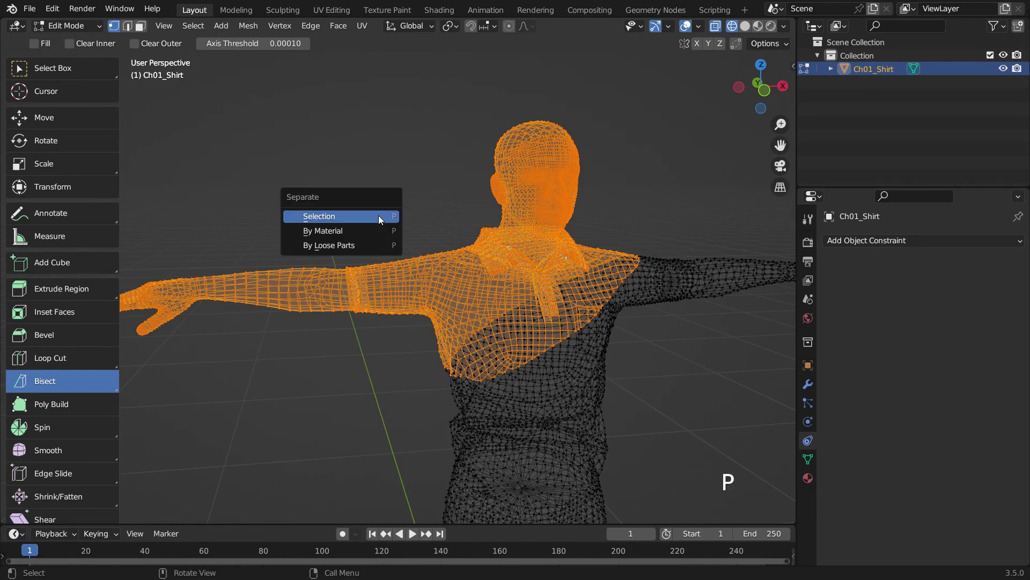
click(378, 216)
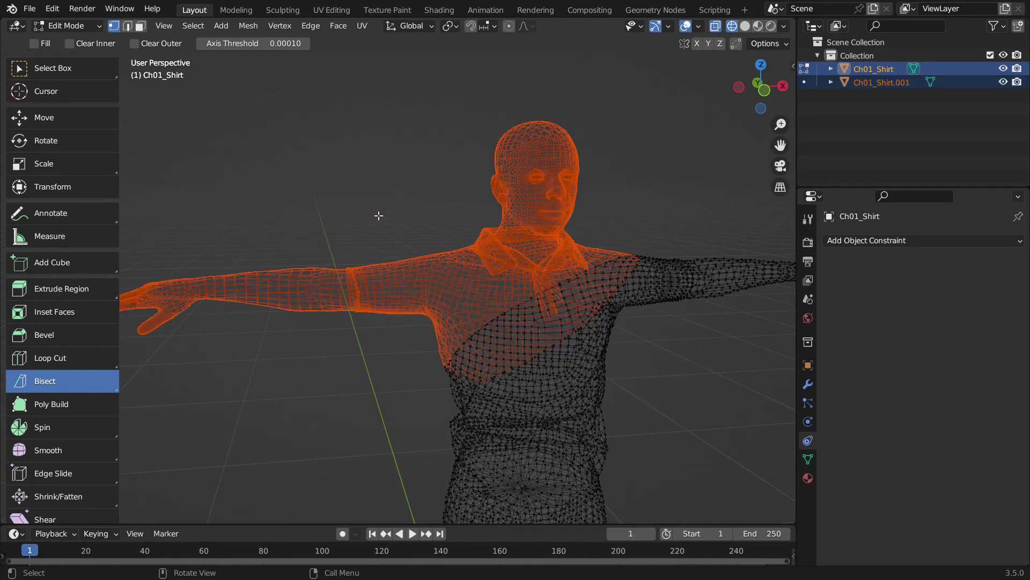
Return to solid shading and Object Mode.
key(z)
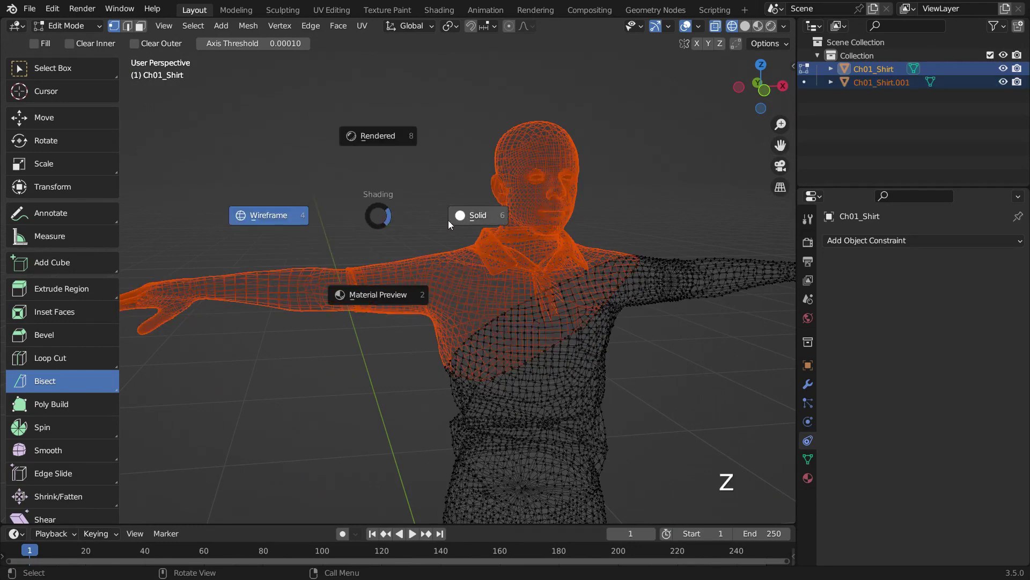
click(468, 213)
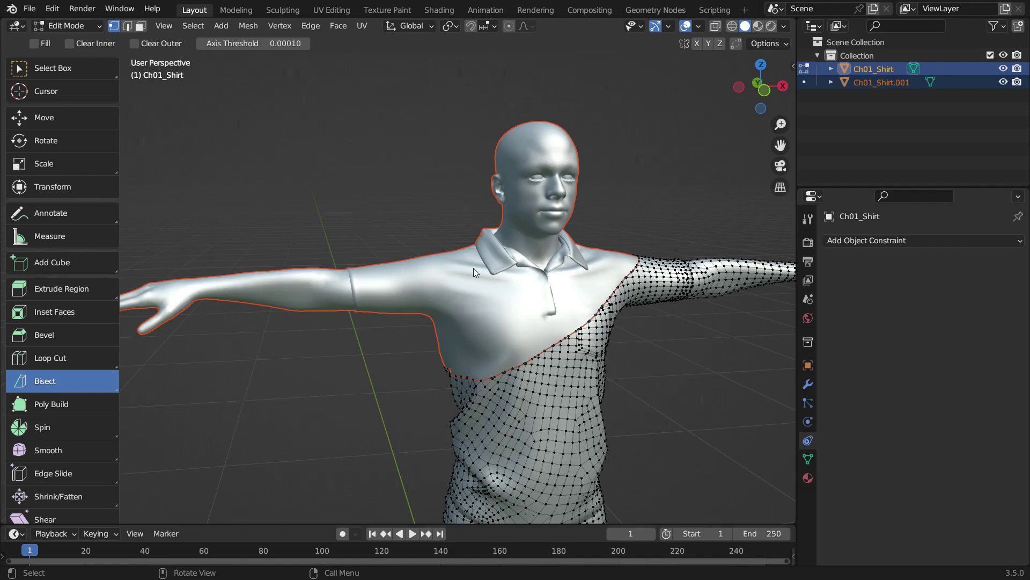
key(Tab)
scroll(463, 253, down, 2)
Move Ch01_Shirt.001 -0.21807 m along X, away from the body.
click(500, 294)
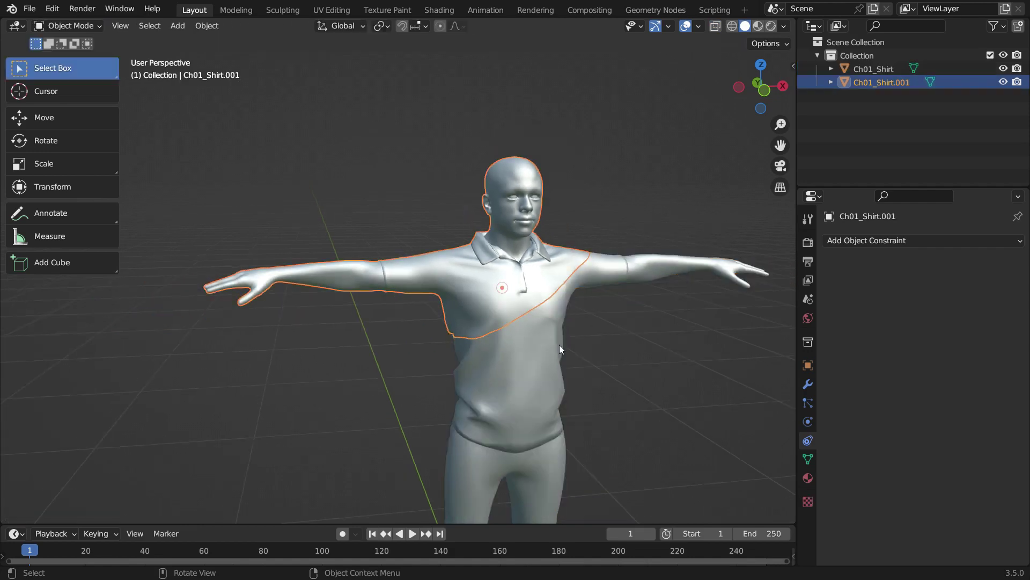
key(KP_1)
key(g)
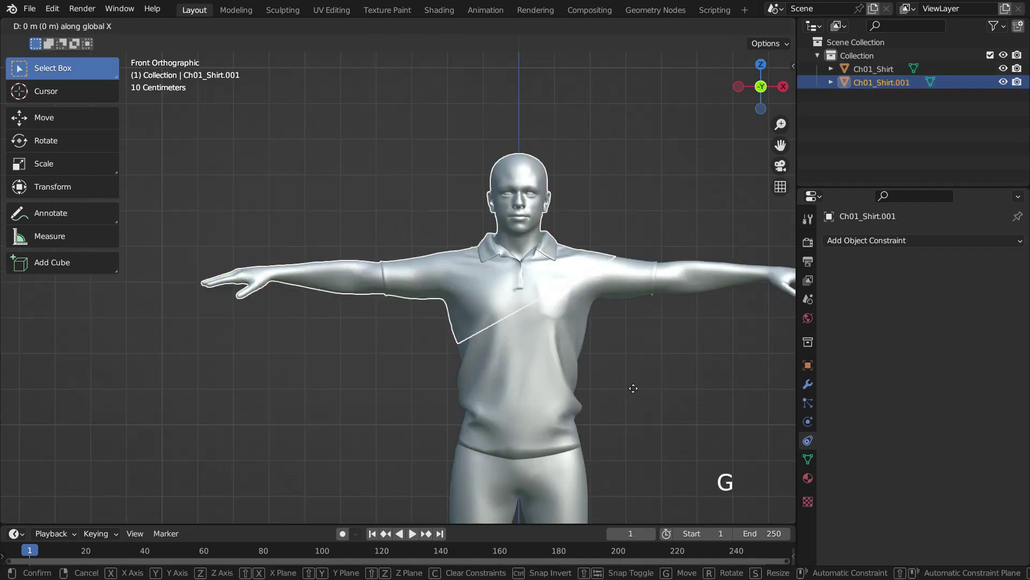
key(x)
click(553, 373)
scroll(465, 348, down, 3)
middle_drag(466, 344, 496, 378)
scroll(505, 389, up, 3)
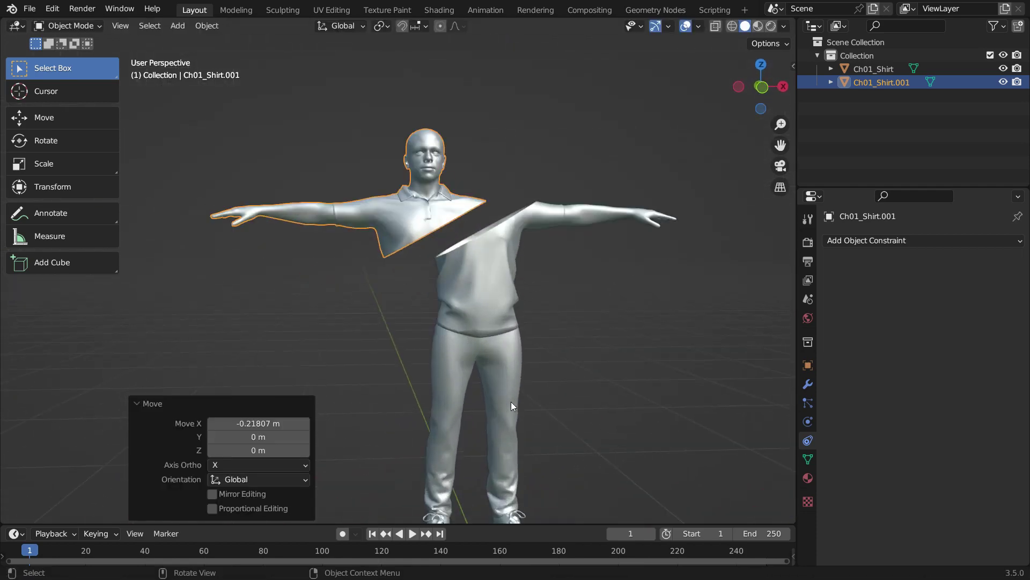
click(556, 269)
scroll(436, 247, up, 5)
scroll(461, 218, up, 2)
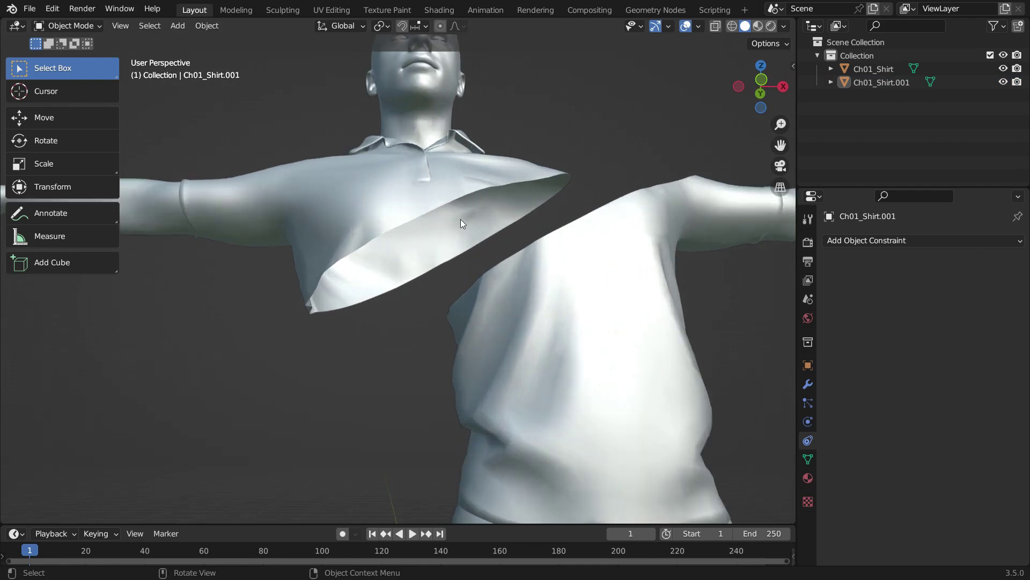
Fill Ch01_Shirt.001's open cut boundary loop with a new face.
click(391, 167)
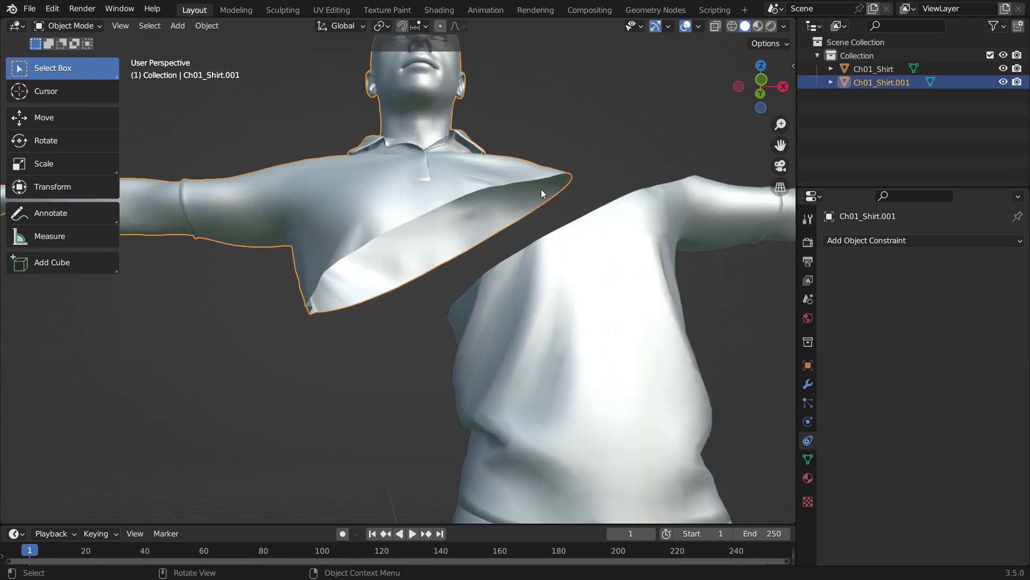
key(Tab)
alt+click(445, 204)
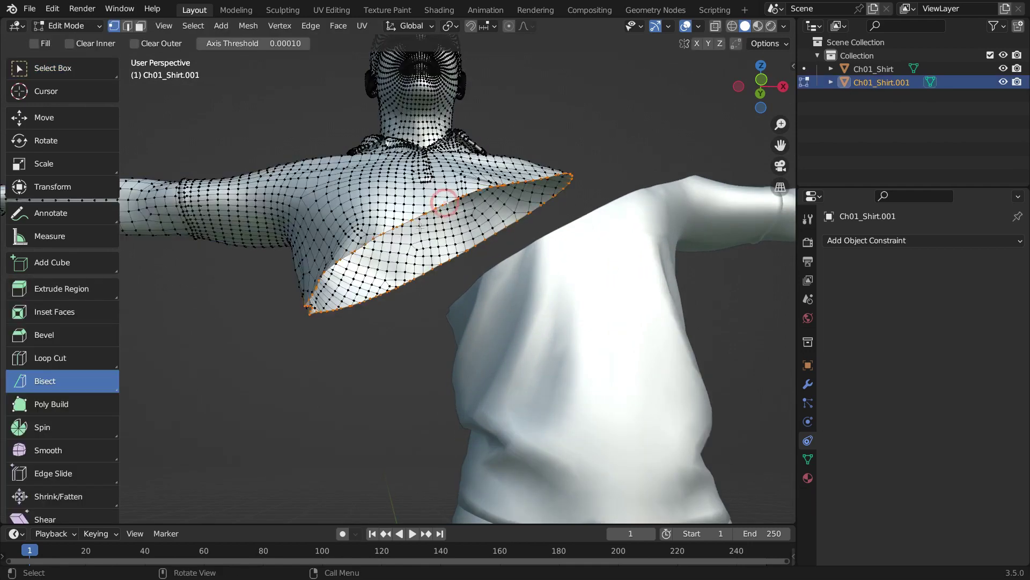
key(f)
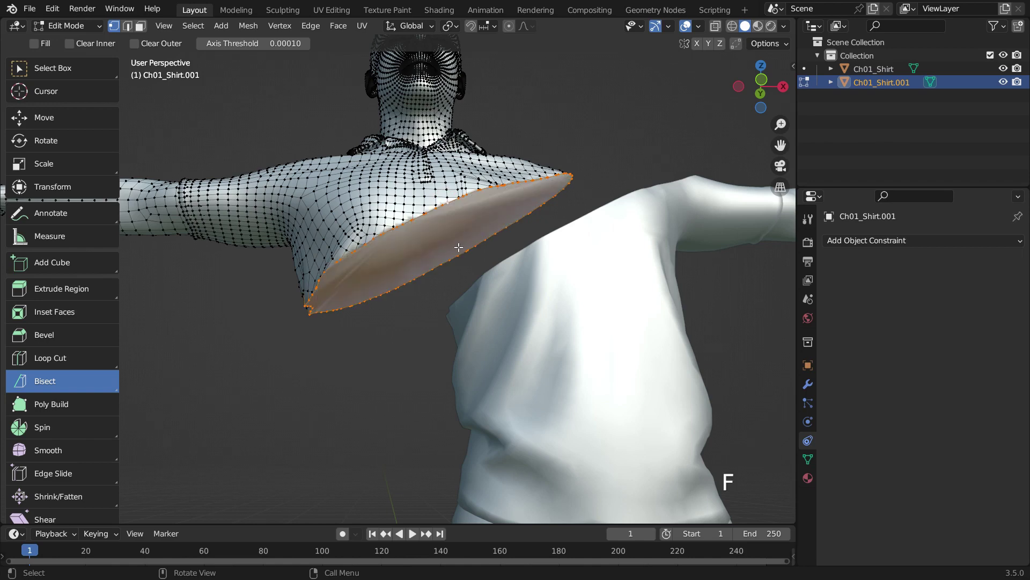
middle_drag(458, 247, 446, 201)
scroll(447, 201, up, 2)
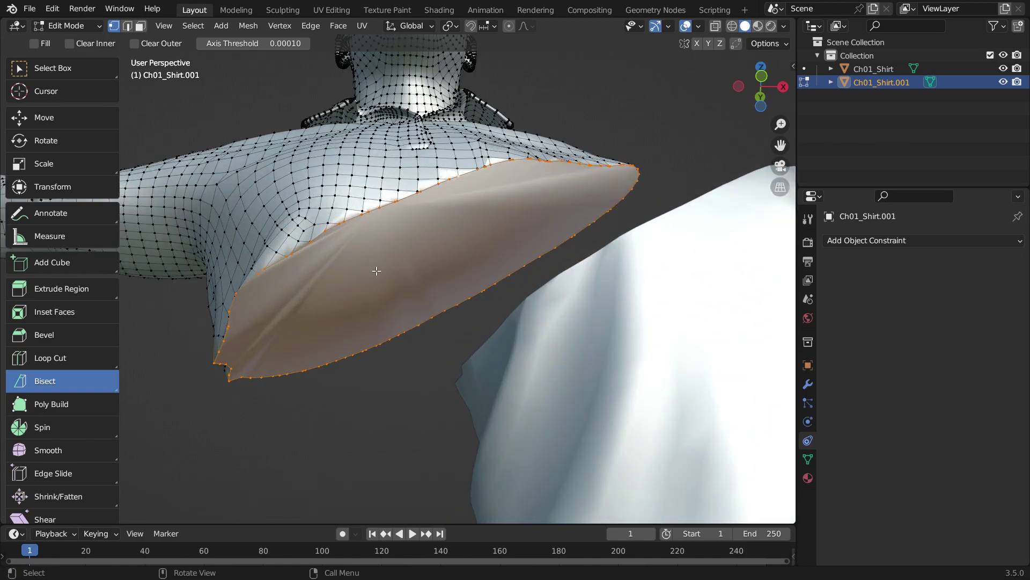
middle_drag(374, 276, 430, 152)
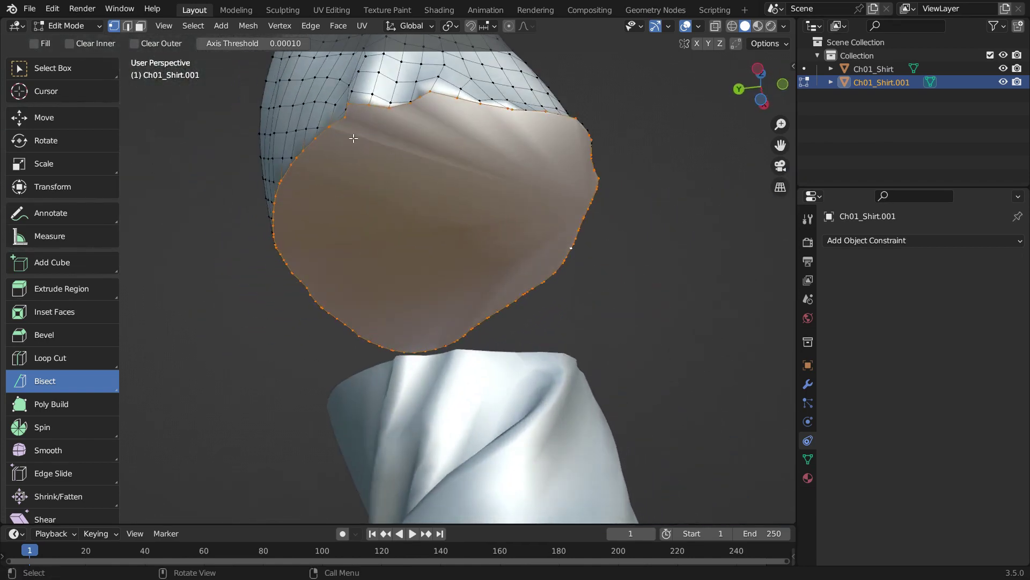
middle_drag(354, 140, 509, 162)
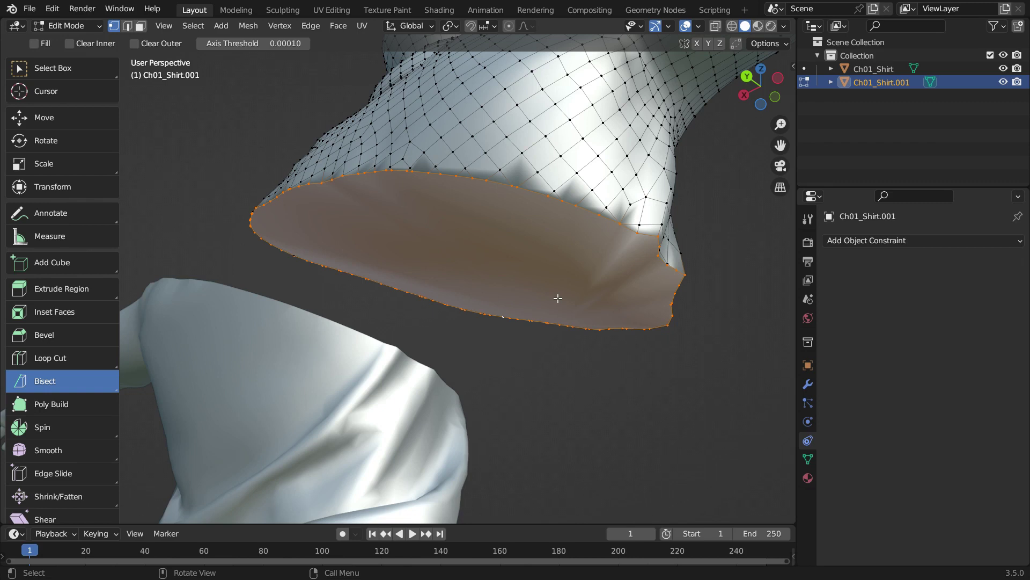
Split the normals of the new cap face.
key(alt+n)
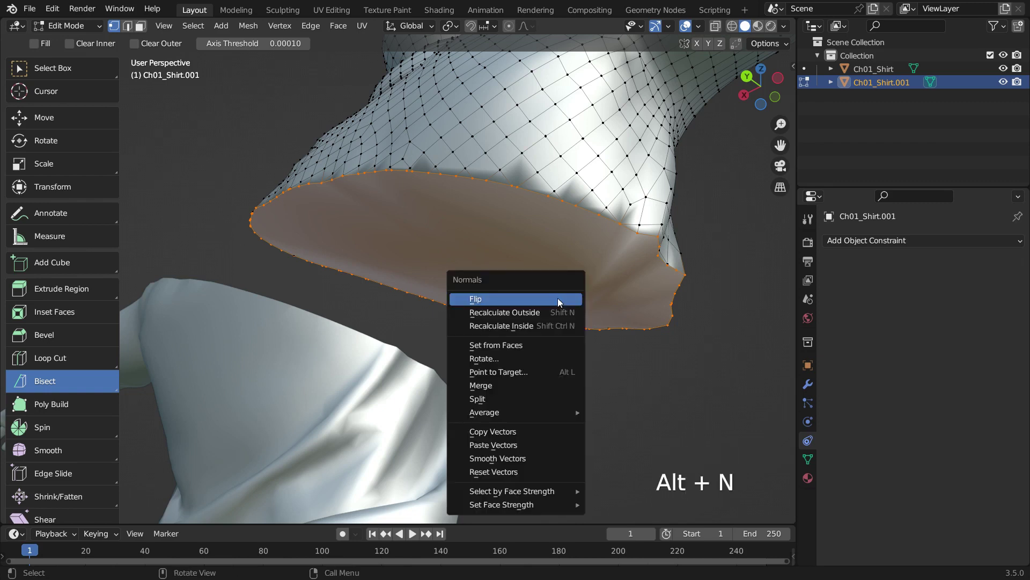
click(528, 397)
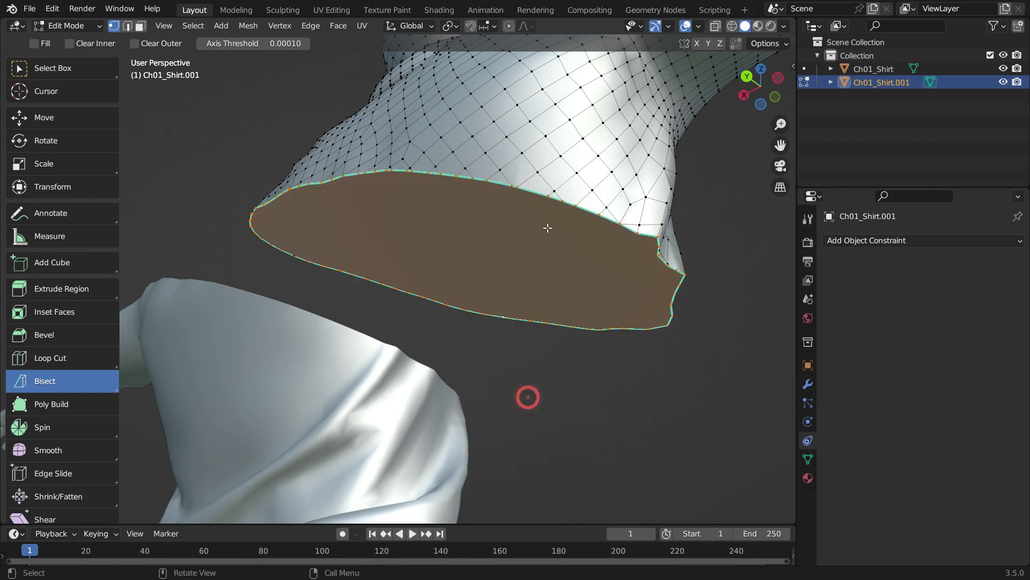
middle_drag(524, 208, 395, 215)
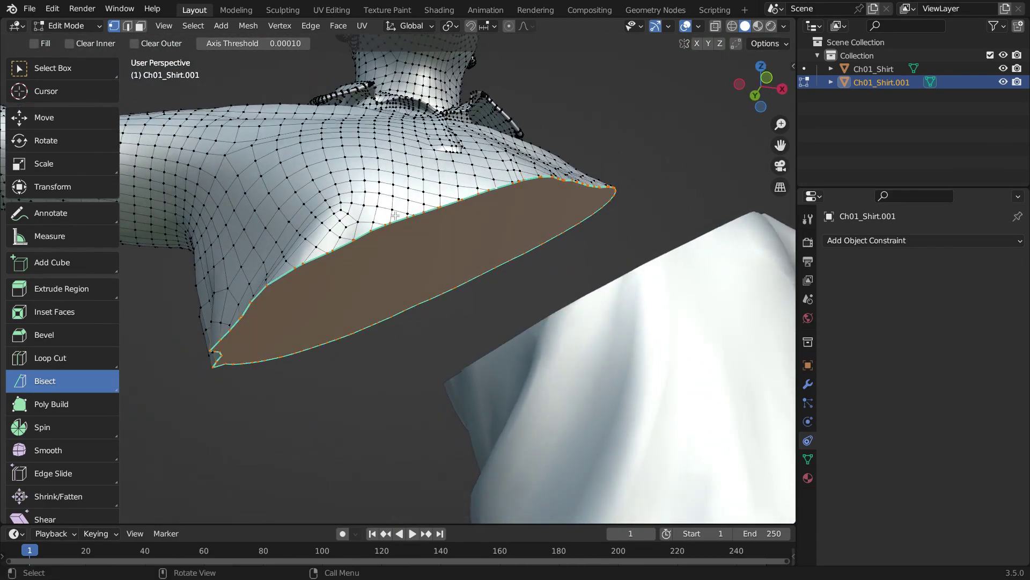
Add a plane and scale it down beneath the character's feet.
key(Tab)
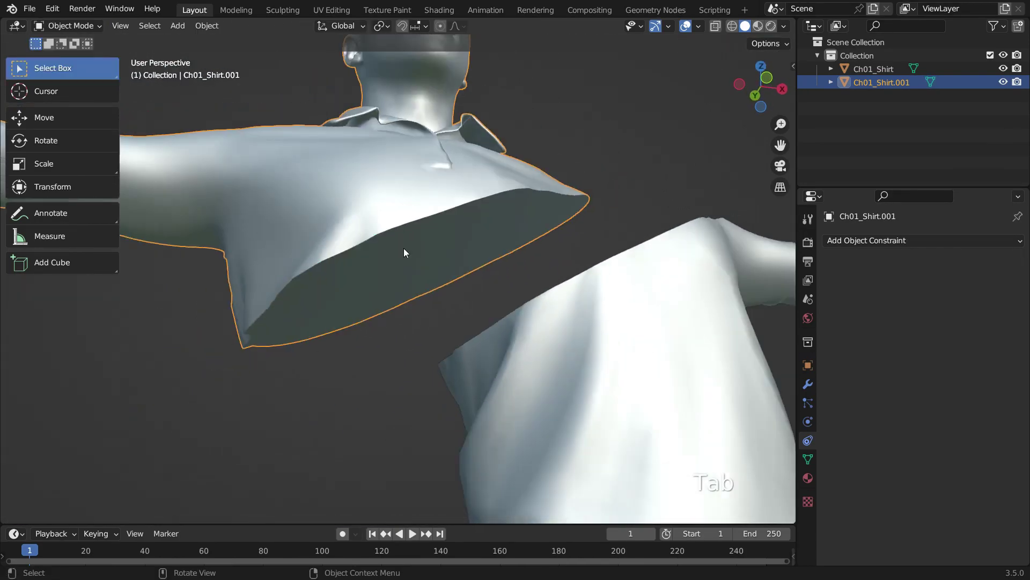
scroll(406, 253, down, 10)
middle_drag(406, 253, 424, 424)
scroll(427, 445, up, 2)
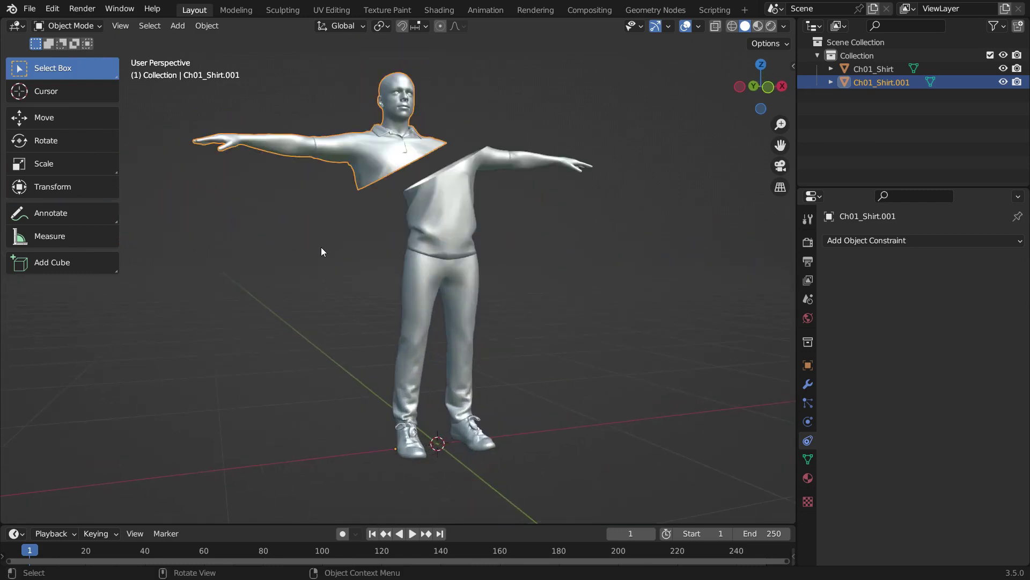
key(shift+a)
mouse_move(322, 247)
click(382, 244)
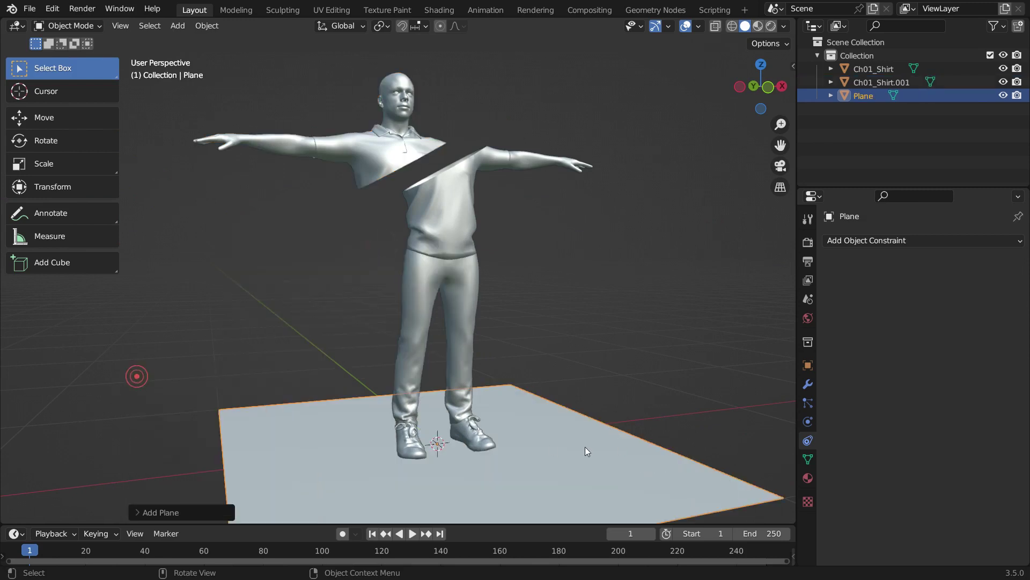
key(s)
click(483, 462)
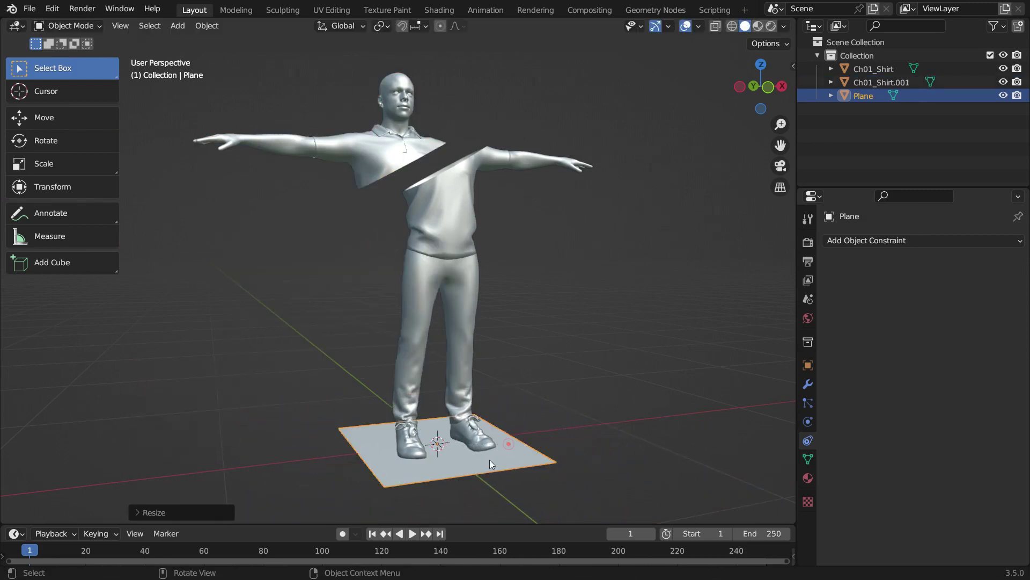
Extrude the plane in Edit Mode.
scroll(454, 488, up, 4)
key(Tab)
scroll(454, 486, up, 2)
key(e)
click(451, 468)
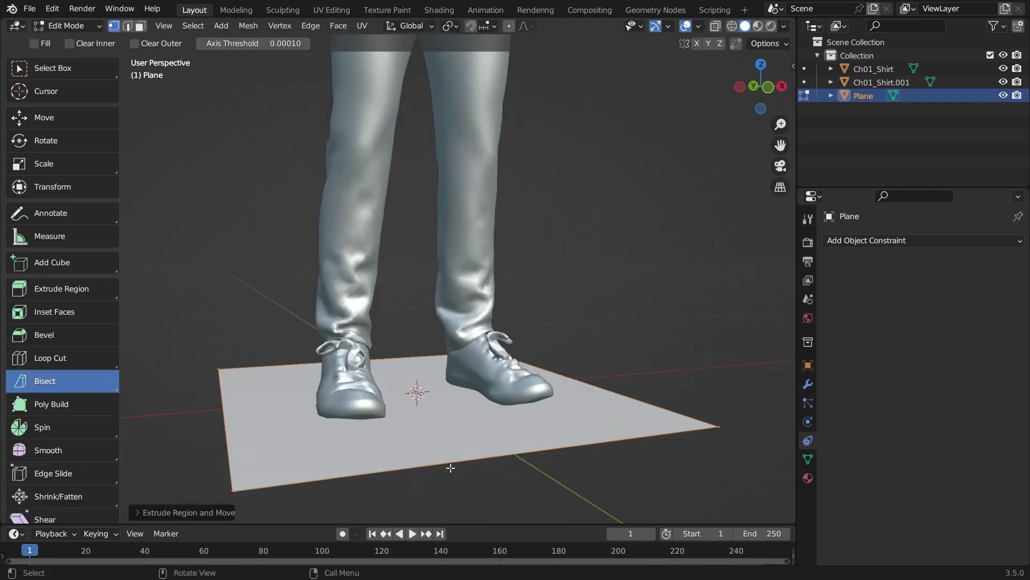
scroll(429, 451, up, 3)
scroll(439, 427, down, 6)
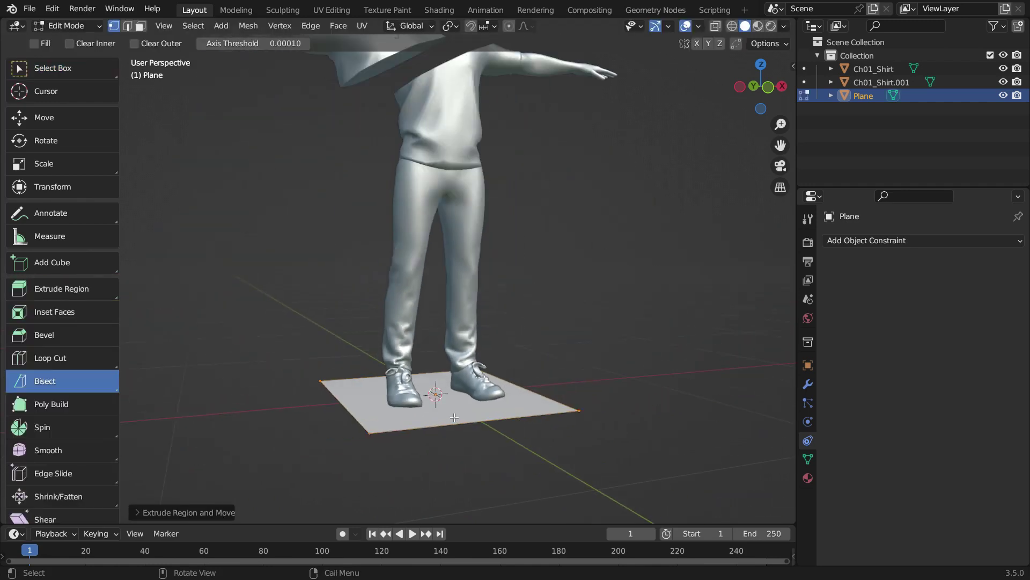
Raise the plane 0.8582 m along Z to the waist and tilt it diagonally across the hips.
key(Tab)
key(KP_1)
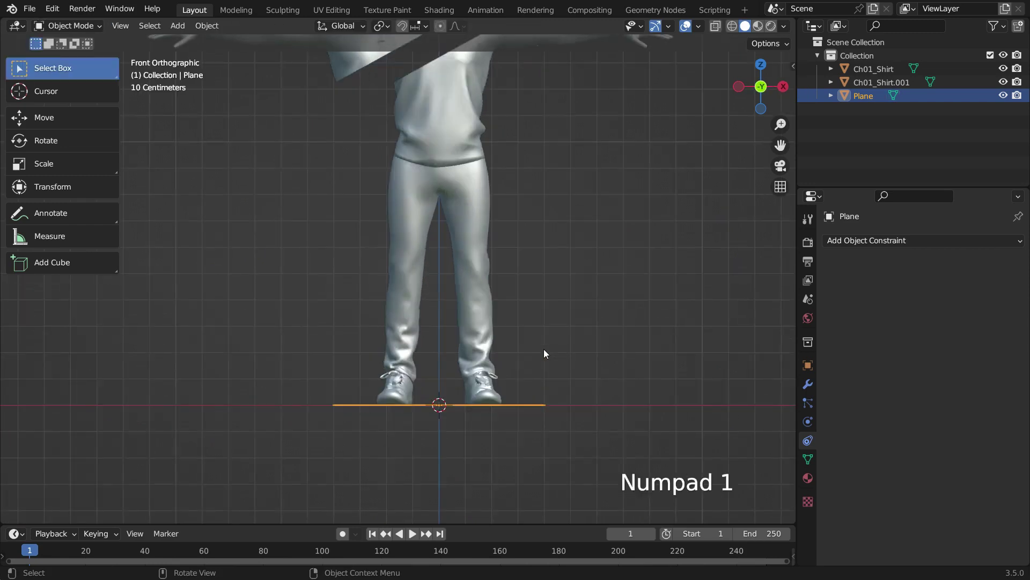
key(g)
key(z)
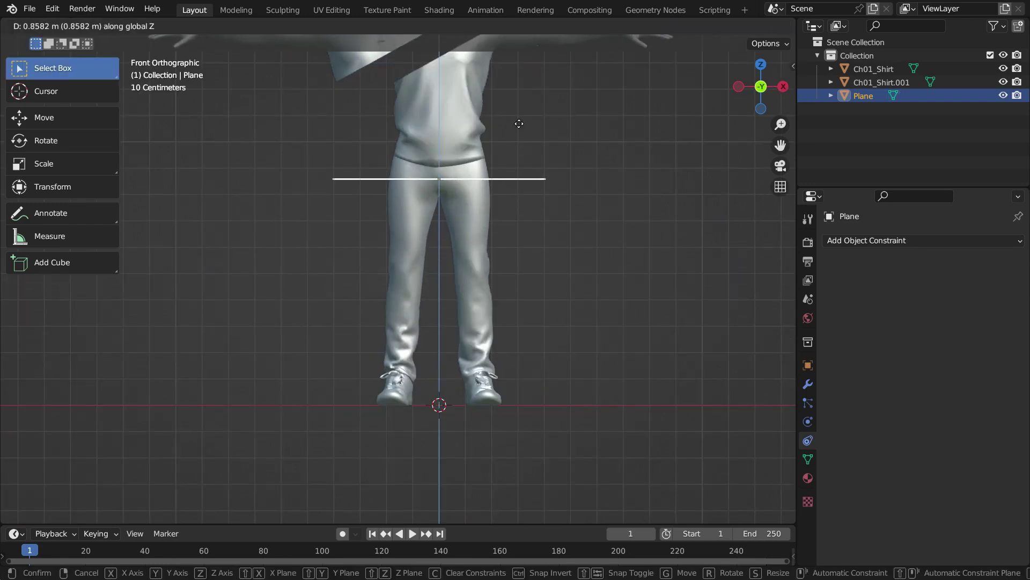
click(520, 122)
key(r)
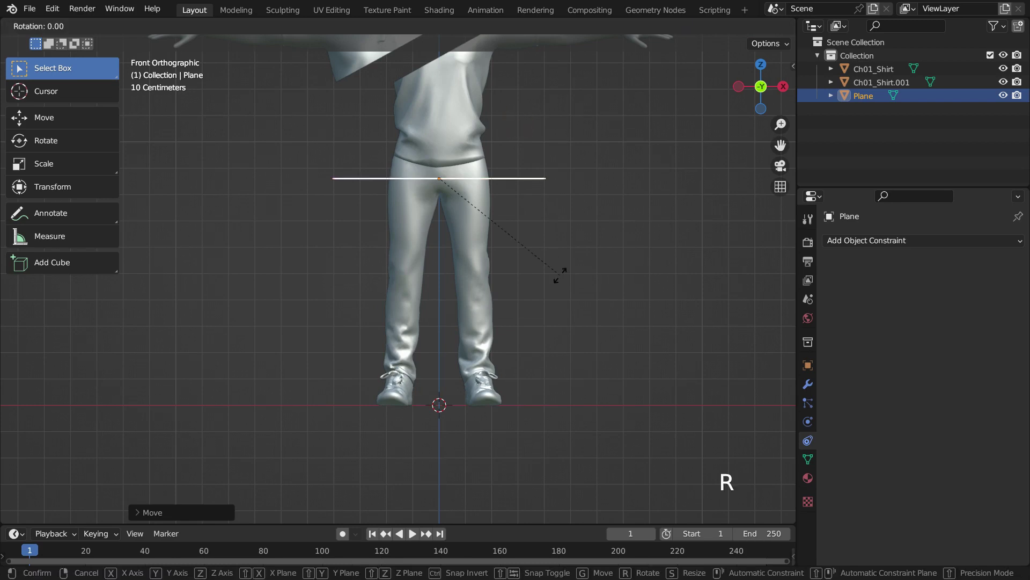
click(557, 232)
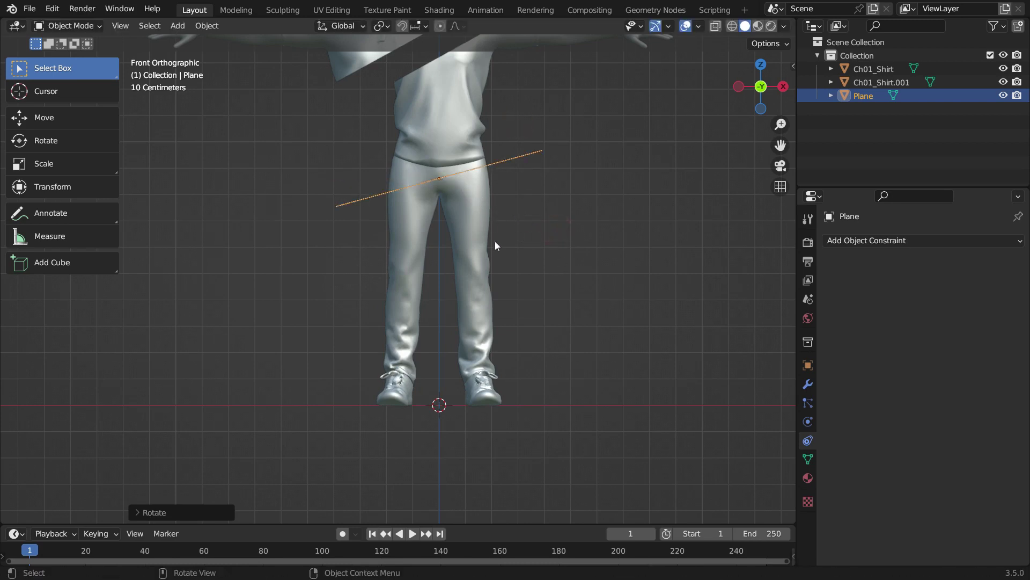
middle_drag(469, 260, 459, 278)
Apply a Boolean Difference modifier to Ch01_Shirt using the Plane as cutter.
click(463, 251)
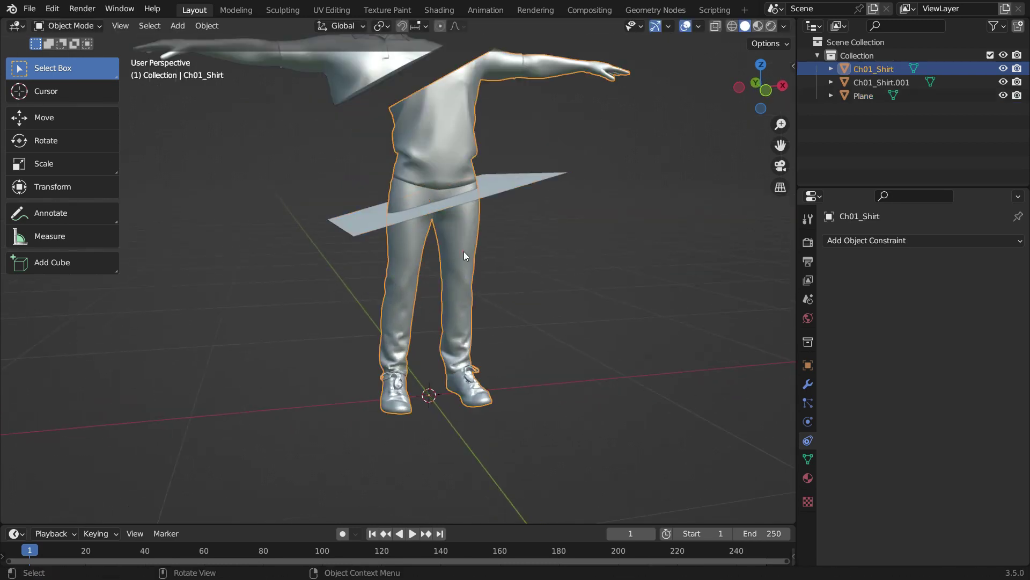
click(807, 384)
click(896, 236)
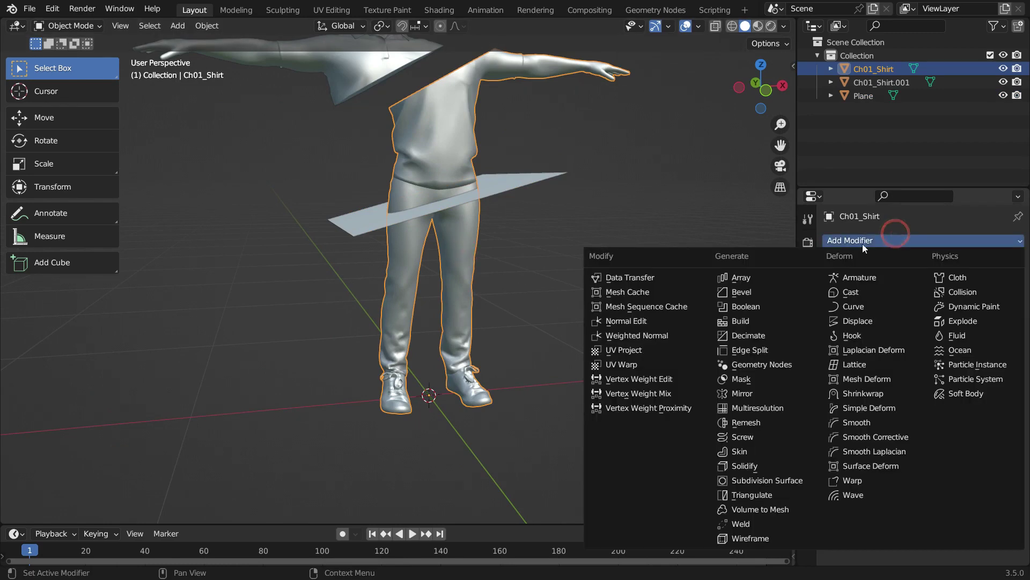
click(777, 305)
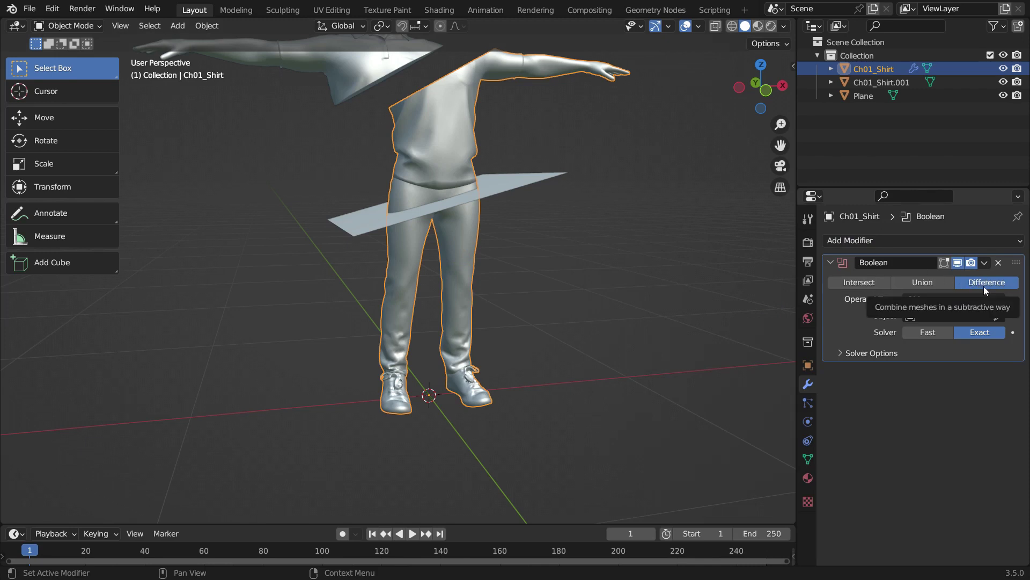
click(998, 317)
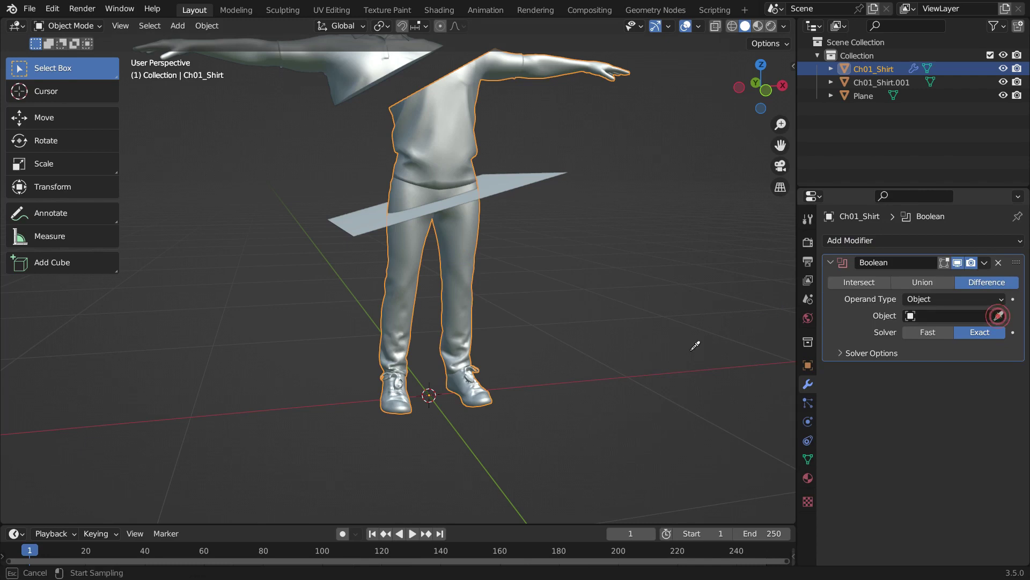
click(525, 189)
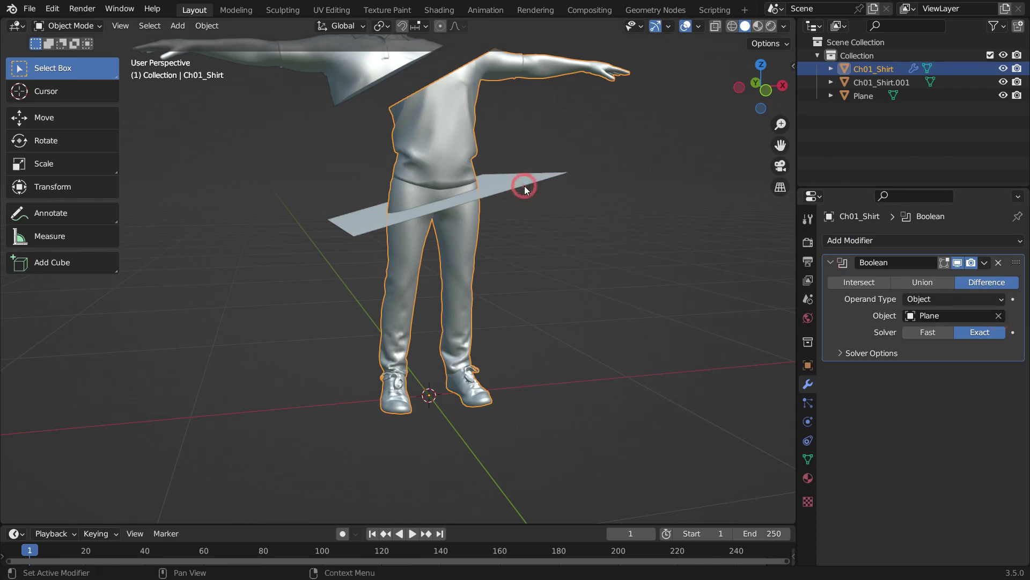
click(984, 262)
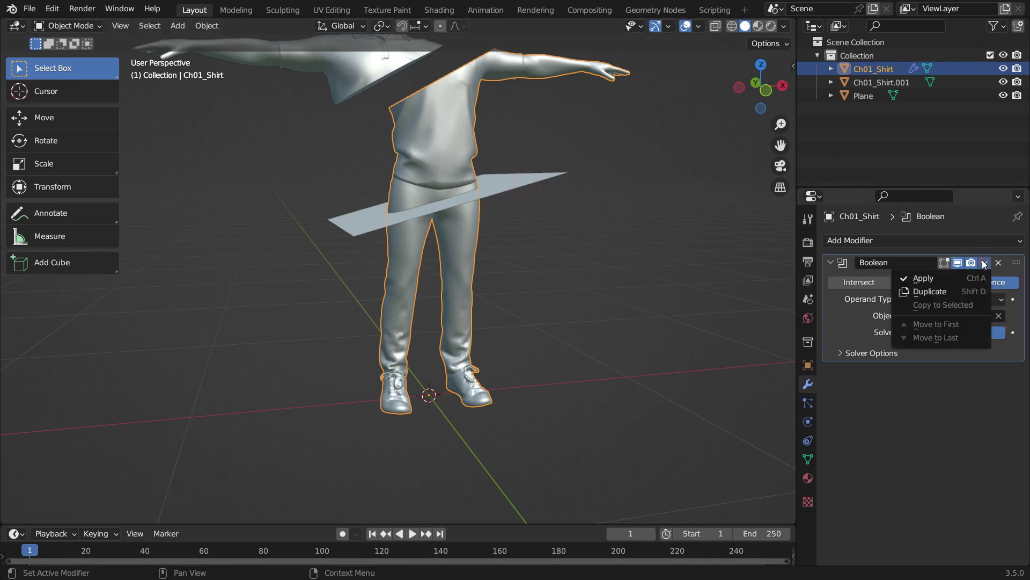
click(939, 279)
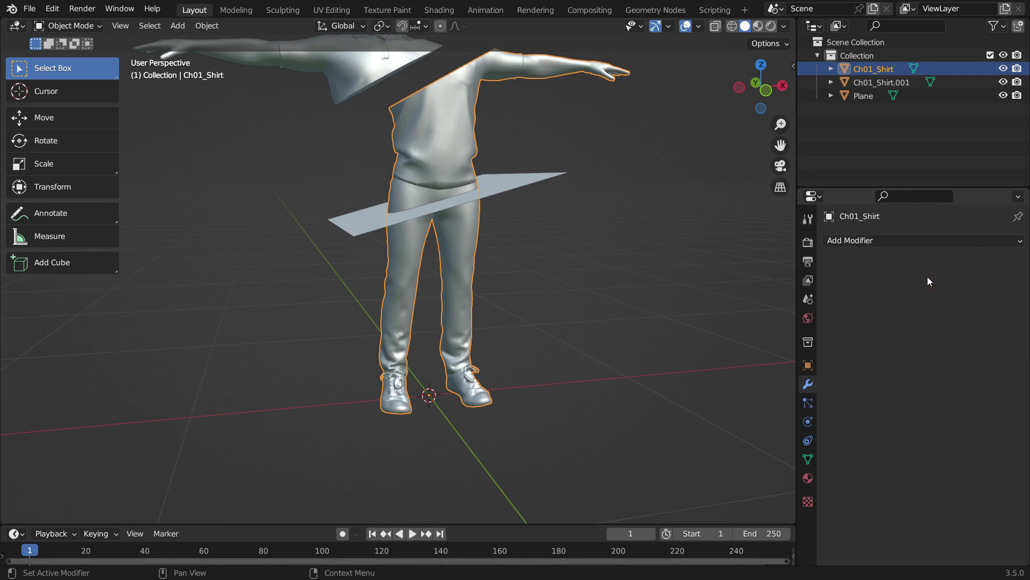
Delete the cutting Plane and inspect the diagonal cut at the hips.
click(502, 177)
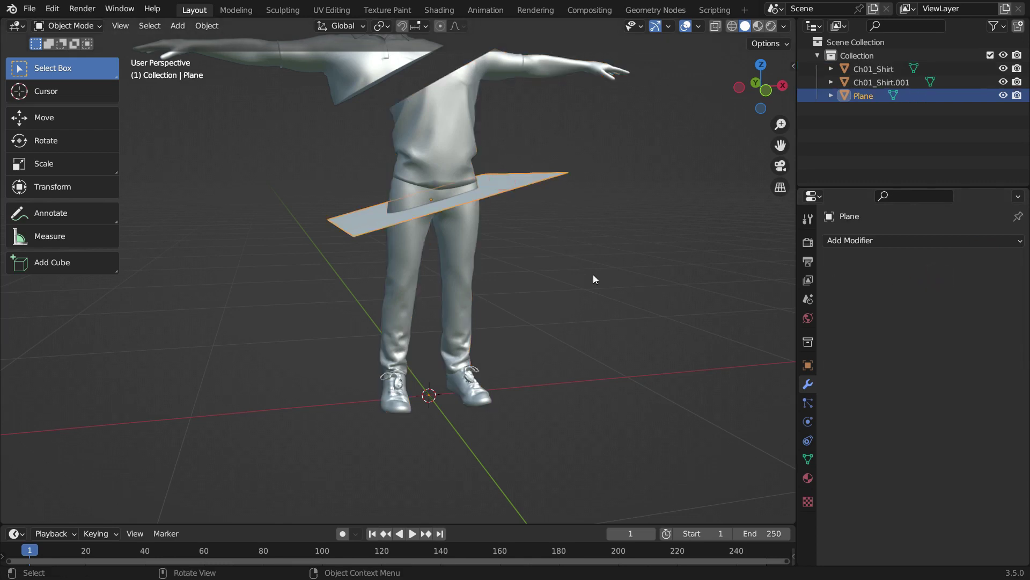
key(Delete)
scroll(449, 184, up, 10)
mouse_move(435, 213)
middle_down()
mouse_move(438, 250)
mouse_move(446, 221)
middle_up()
scroll(446, 221, down, 10)
click(485, 265)
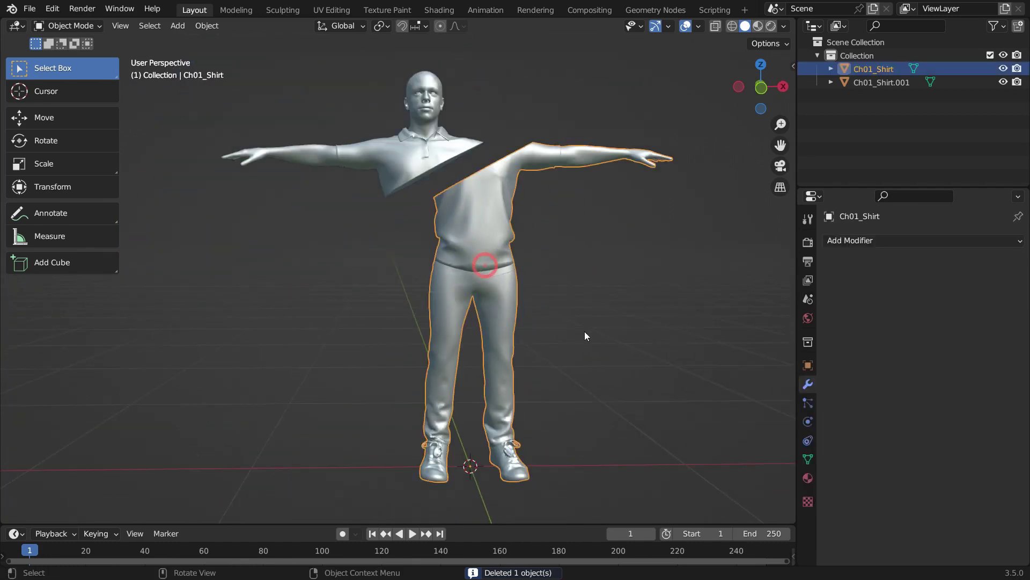
Enter Edit Mode on the body and select the connected trousers below the waist cut.
key(g)
right_click(558, 321)
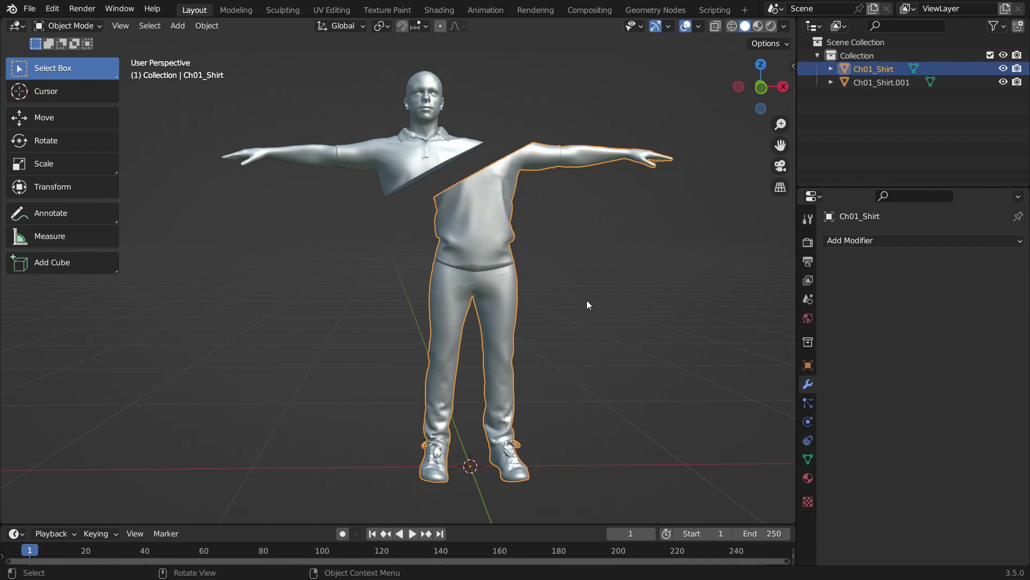
key(Tab)
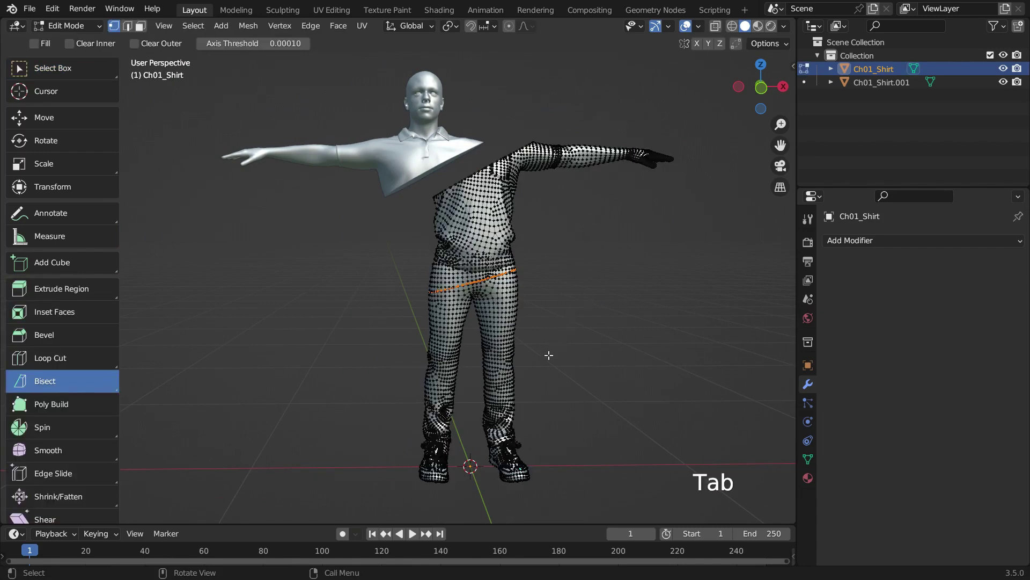
scroll(510, 323, up, 3)
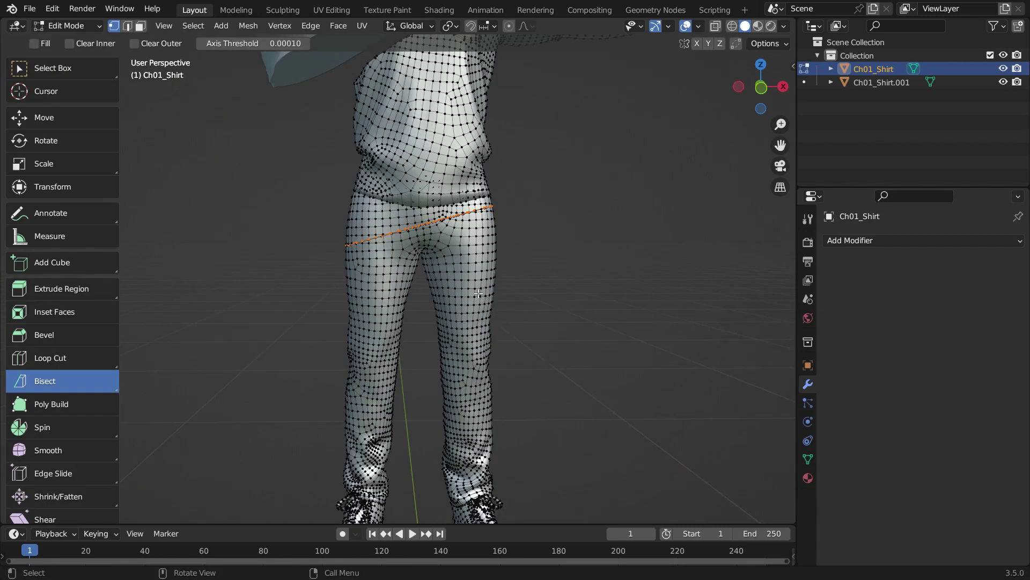
key(l)
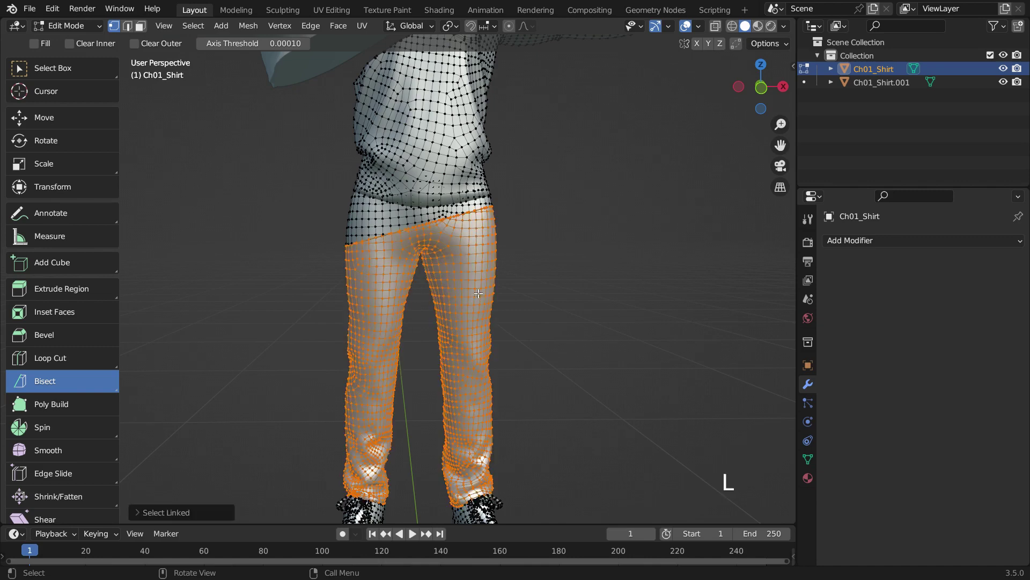
In front view with wireframe shading, box-select both shoes and add them to the selection.
key(KP_1)
scroll(528, 311, up, 1)
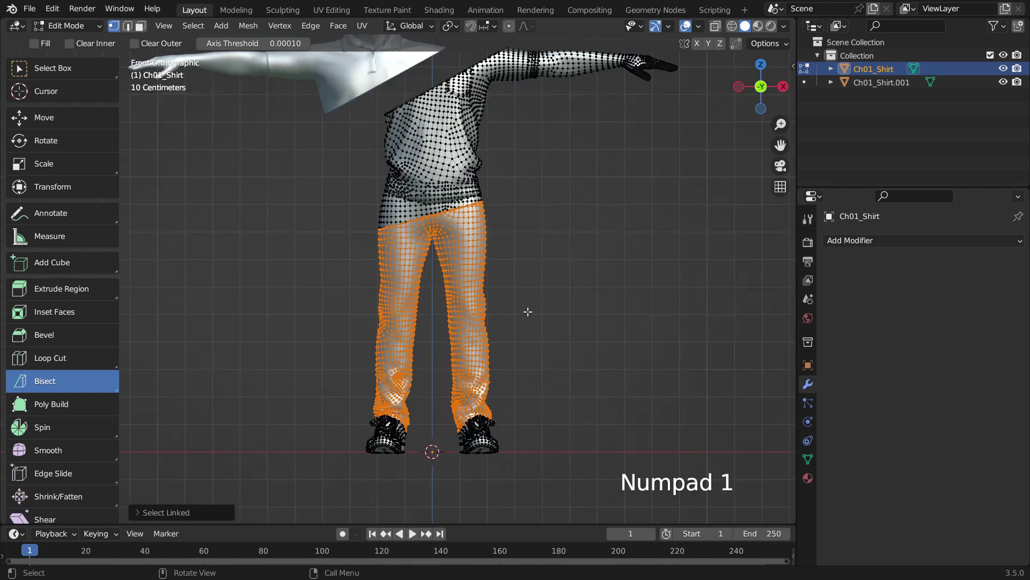
key(z)
click(437, 313)
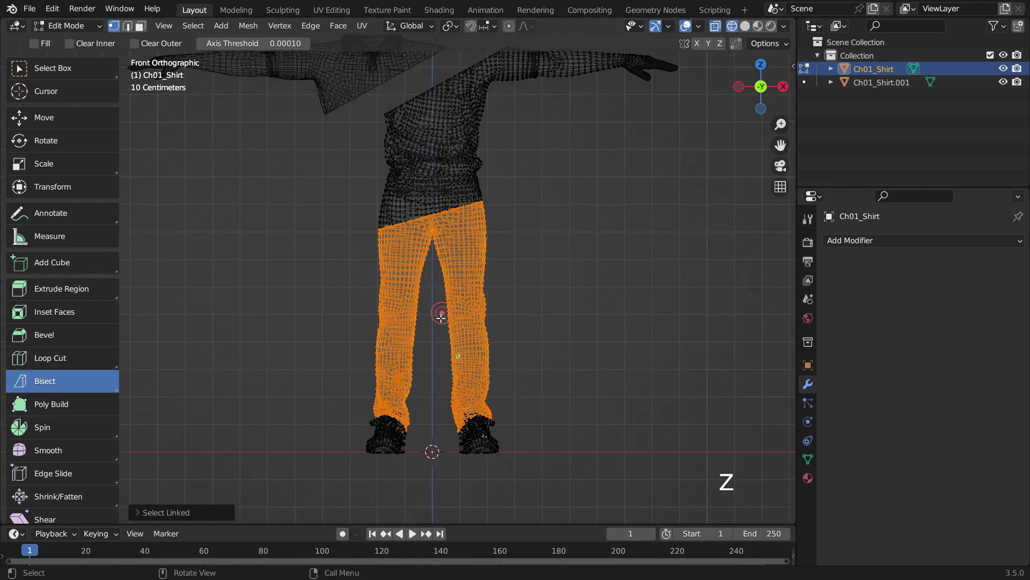
key(shift)
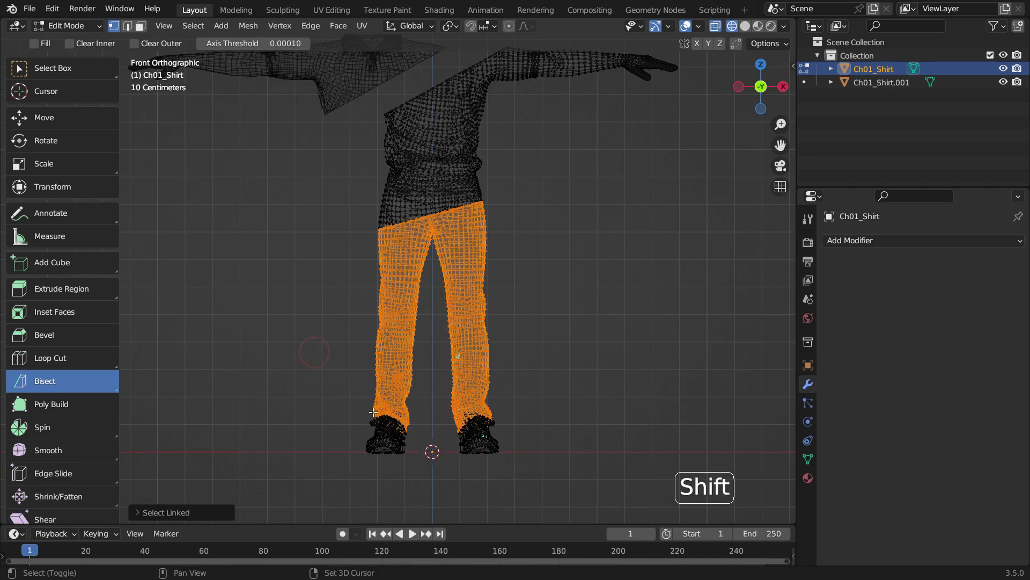
click(64, 68)
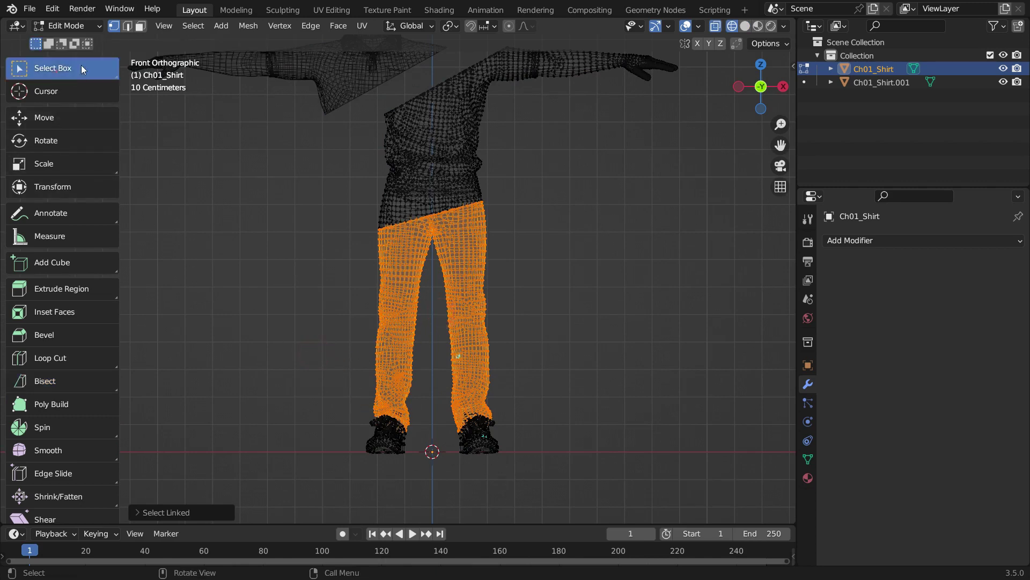
shift+drag(313, 367, 560, 489)
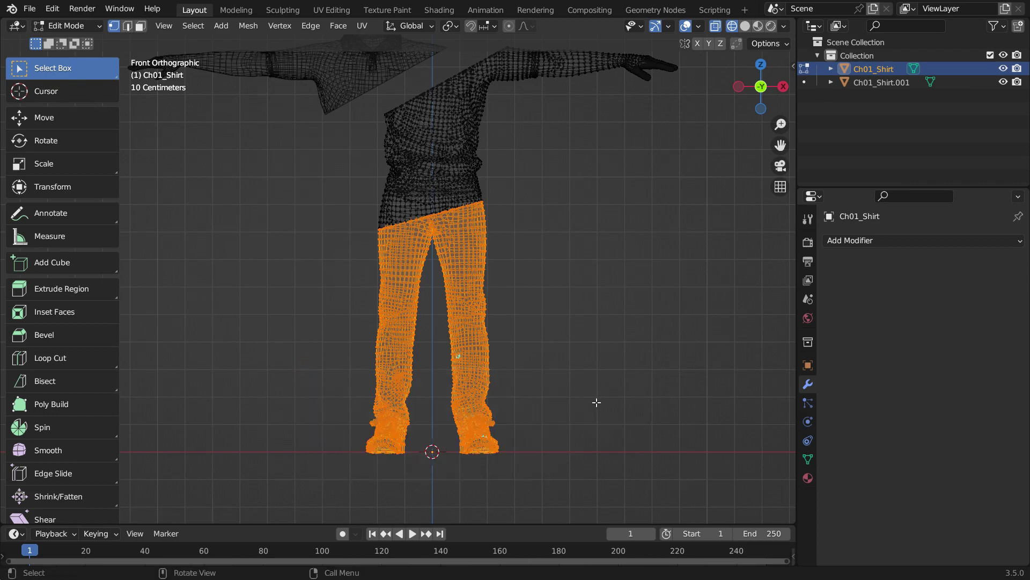
Separate the selected legs and shoes into a new object, Ch01_Shirt.002, and restore solid shading.
key(p)
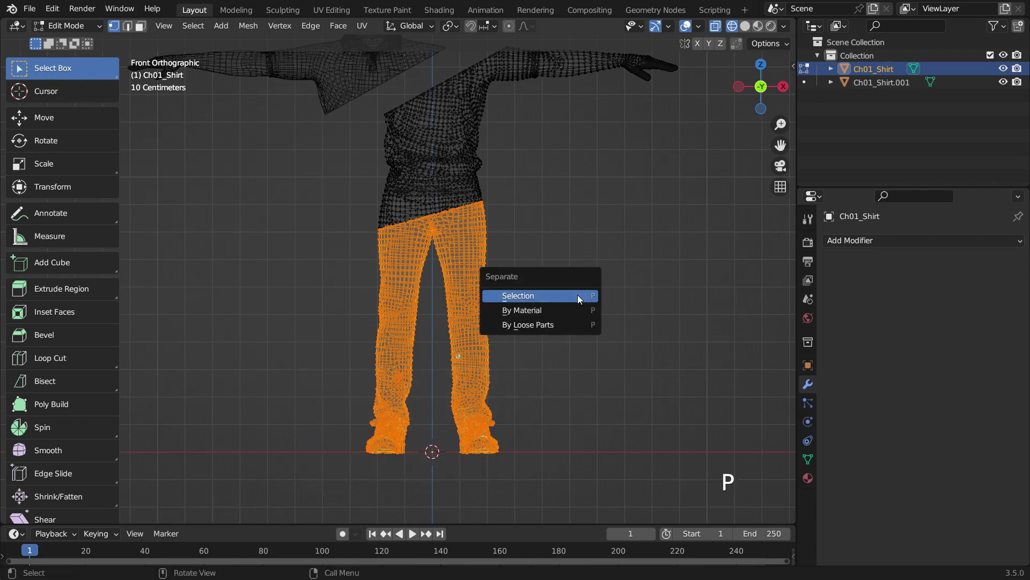
click(578, 296)
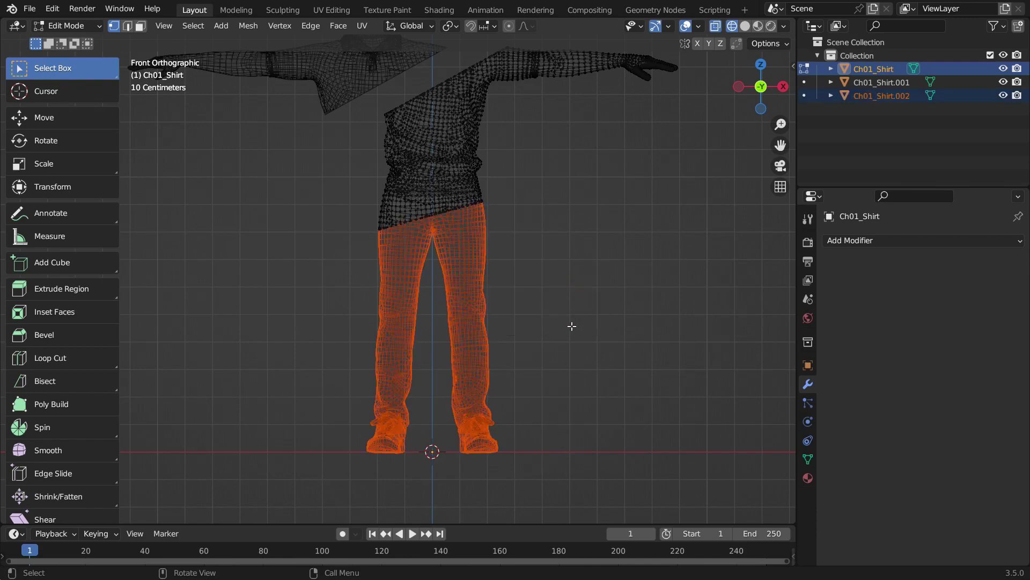
key(z)
click(668, 324)
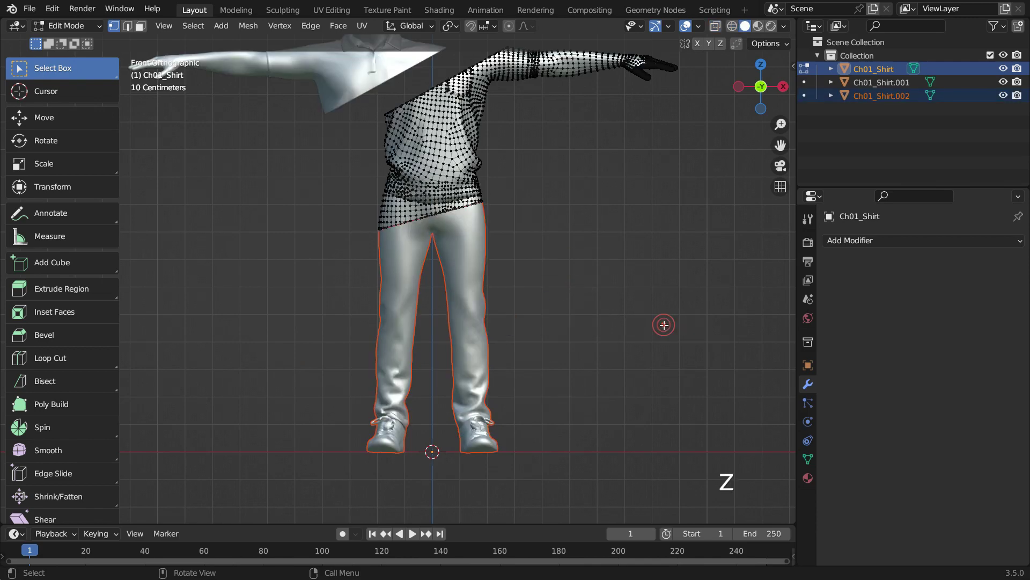
In Object Mode, move the legs object about 0.2324 m right along X, then view from front.
key(Tab)
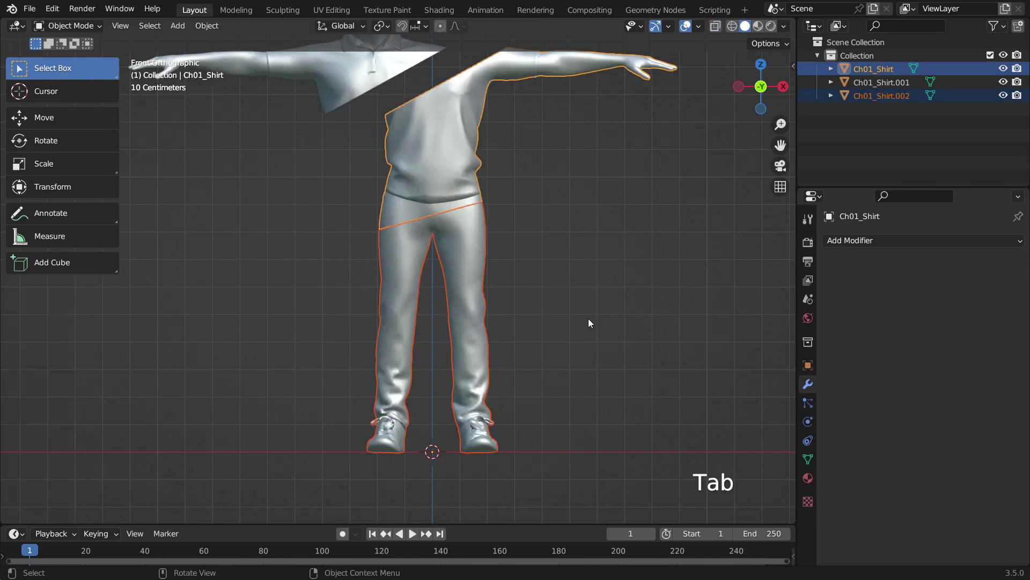
click(475, 311)
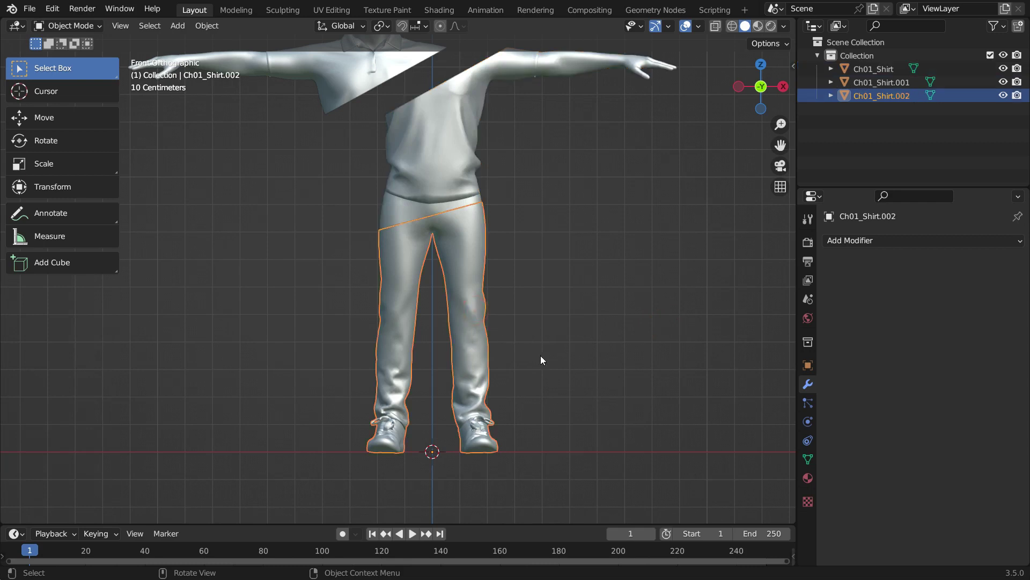
key(g)
key(x)
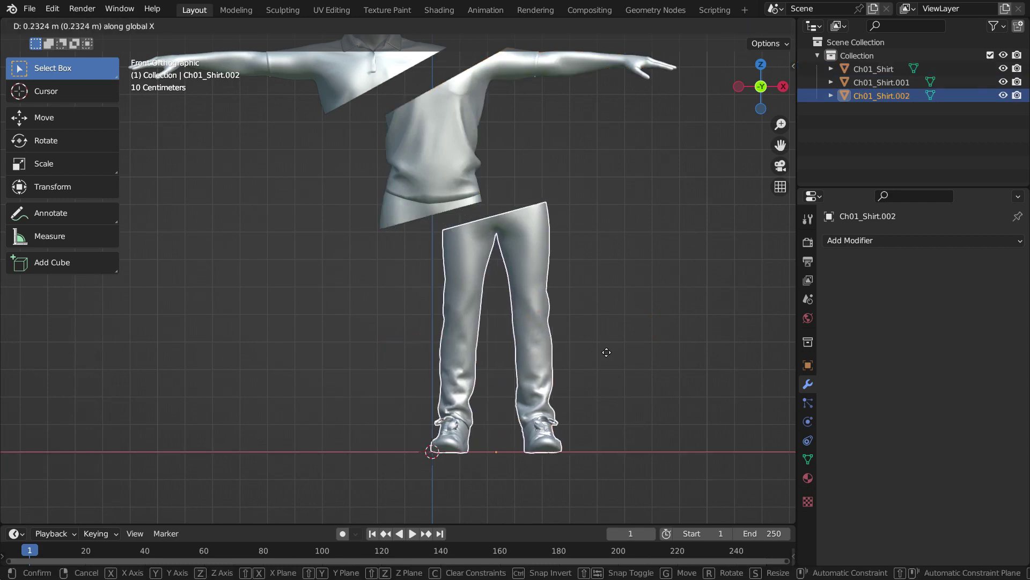
click(546, 356)
scroll(545, 356, down, 4)
scroll(445, 375, up, 3)
mouse_move(446, 375)
middle_down()
mouse_move(466, 390)
mouse_move(429, 378)
middle_up()
key(KP_1)
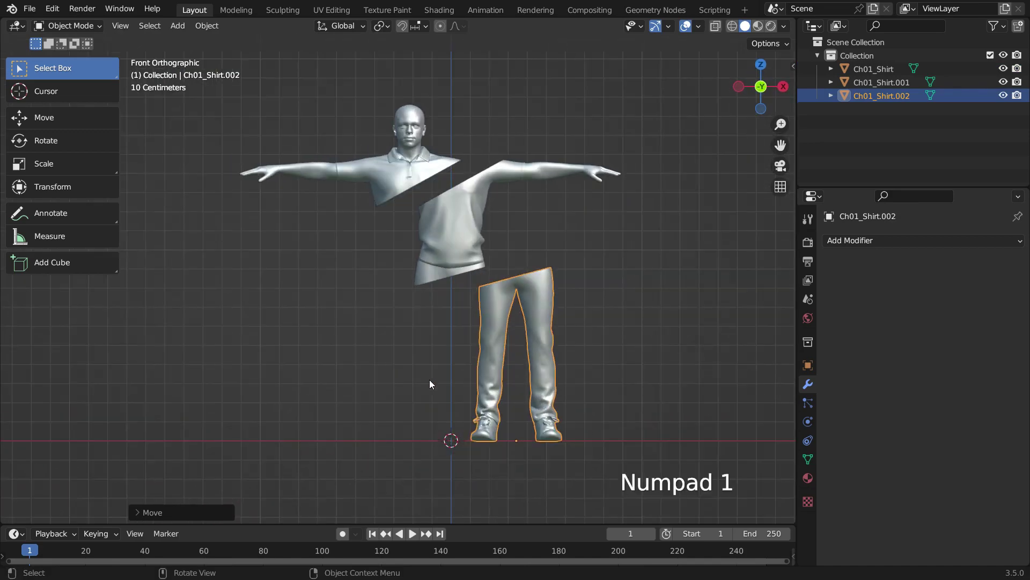